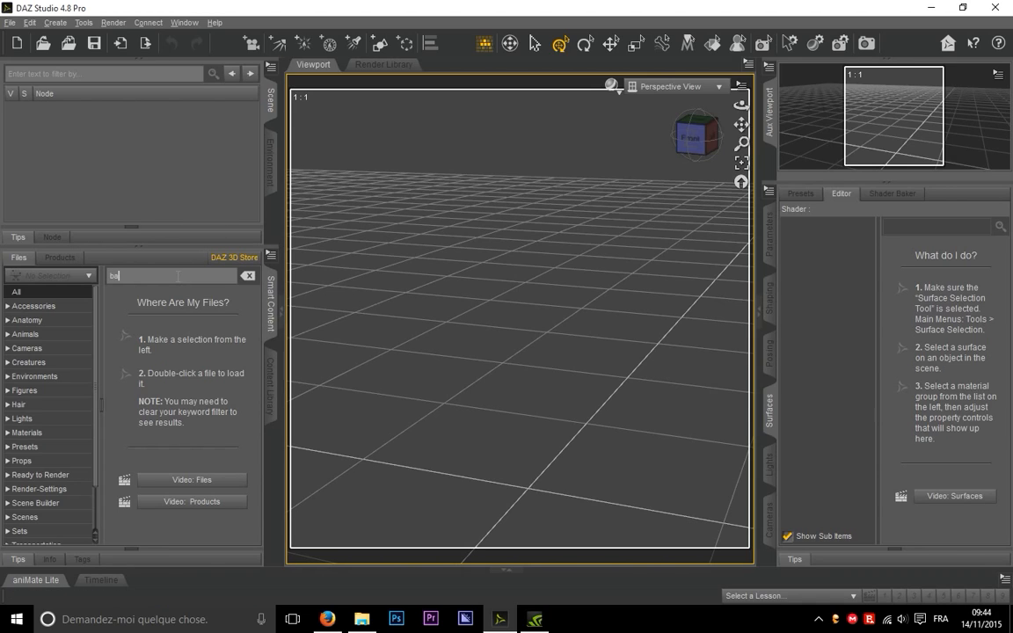
Step: List all content matching "ball" in the content library and load the Material Ball Scene
{"action": "left_click", "coordinate": [84, 293]}
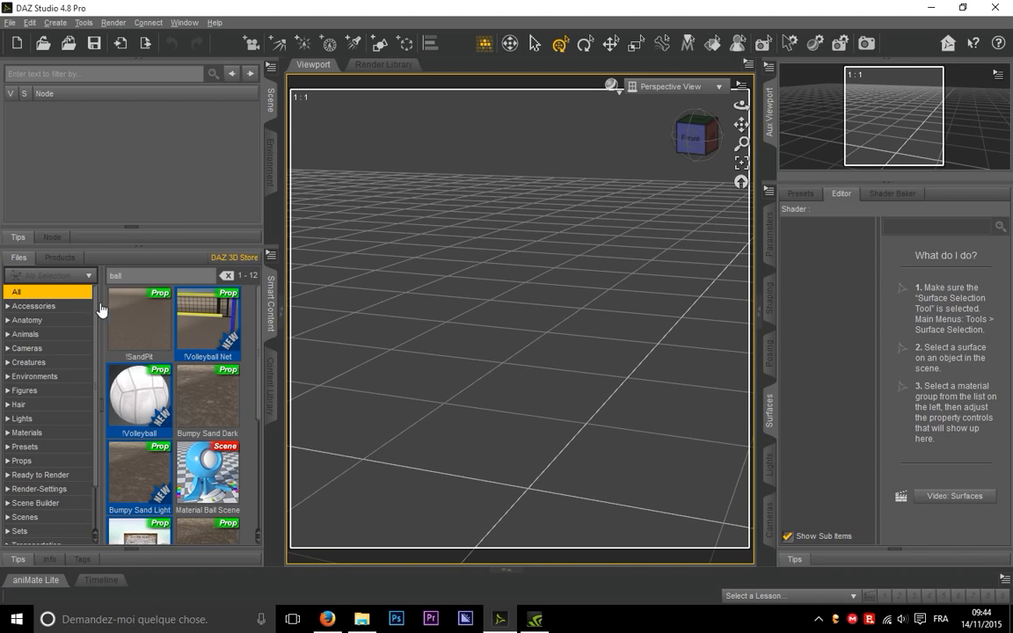
{"action": "double_click", "coordinate": [219, 465]}
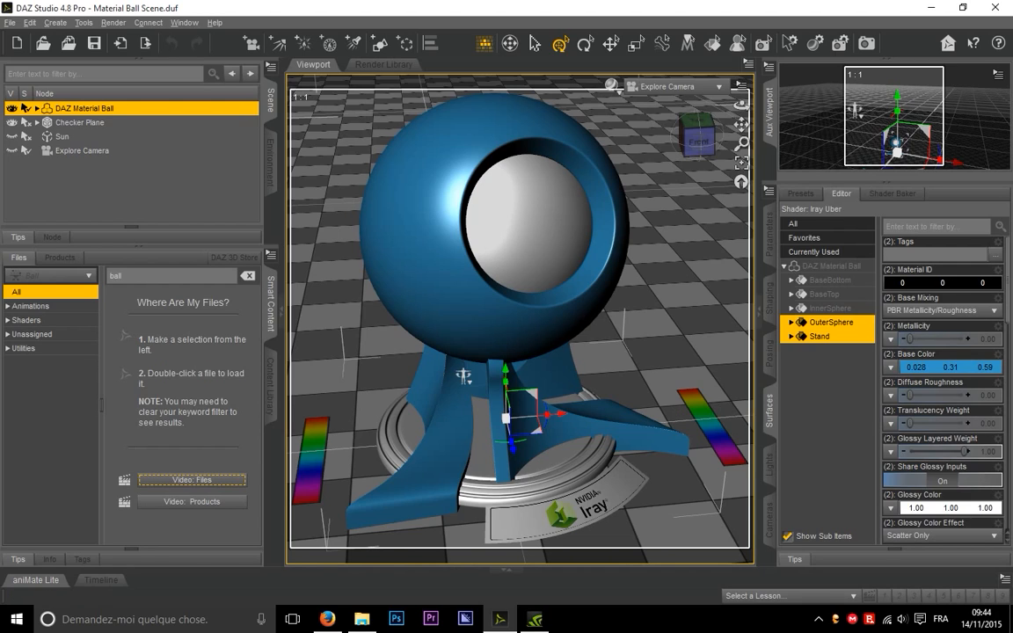
Step: Apply the orange fire shader preset to the OuterSphere and Stand surfaces and inspect the texture maps it uses
{"action": "left_click_drag", "start_coordinate": [789, 356], "coordinate": [723, 287]}
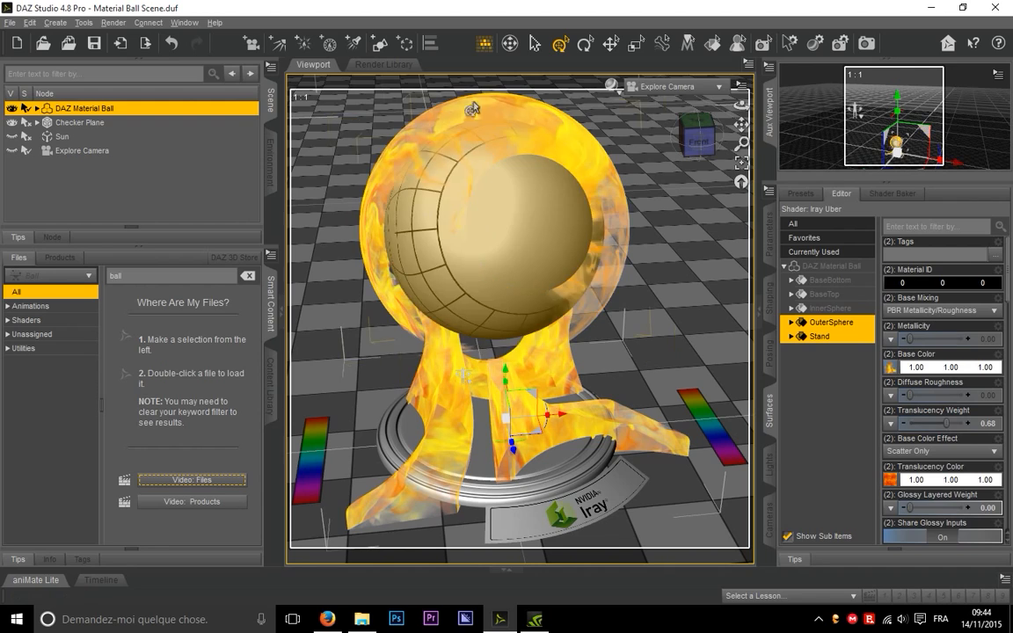
{"action": "mouse_move", "coordinate": [889, 378]}
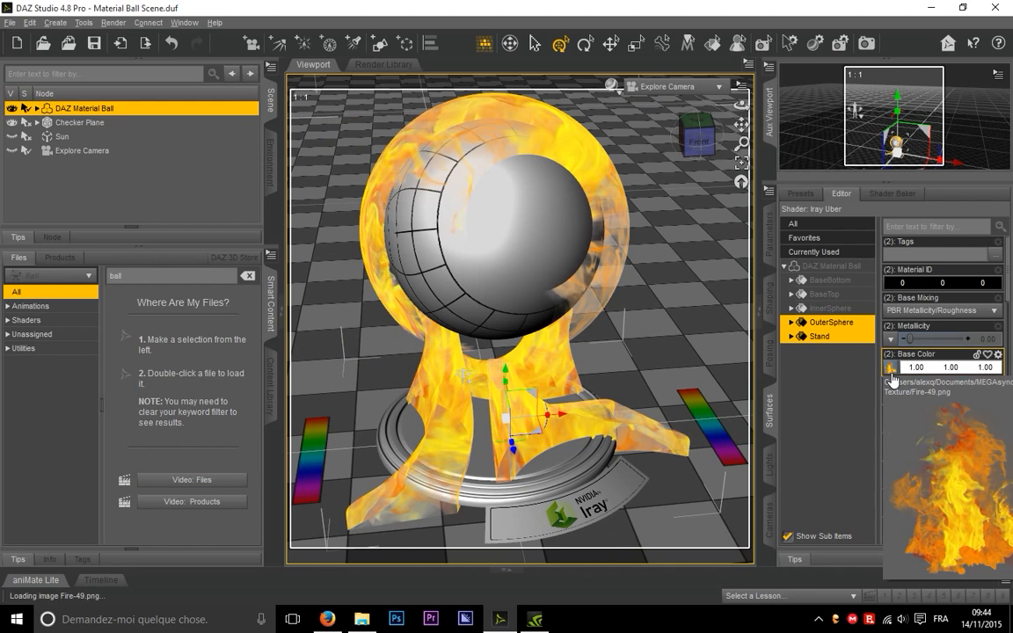
{"action": "scroll", "coordinate": [899, 406], "scroll_direction": "down", "scroll_amount": 6}
{"action": "scroll", "coordinate": [907, 420], "scroll_direction": "up", "scroll_amount": 6}
{"action": "mouse_move", "coordinate": [892, 484]}
{"action": "scroll", "coordinate": [892, 485], "scroll_direction": "down", "scroll_amount": 3}
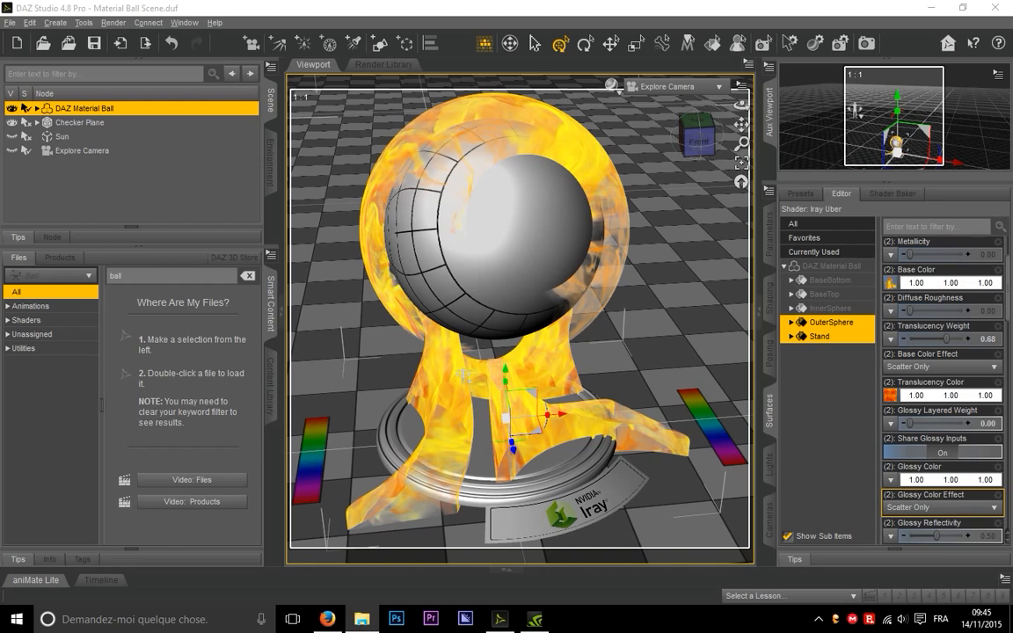
Step: Apply the dark transparent shader preset to OuterSphere and Stand and inspect its Base Color and Cutout Opacity maps
{"action": "left_click_drag", "start_coordinate": [1011, 499], "coordinate": [696, 267]}
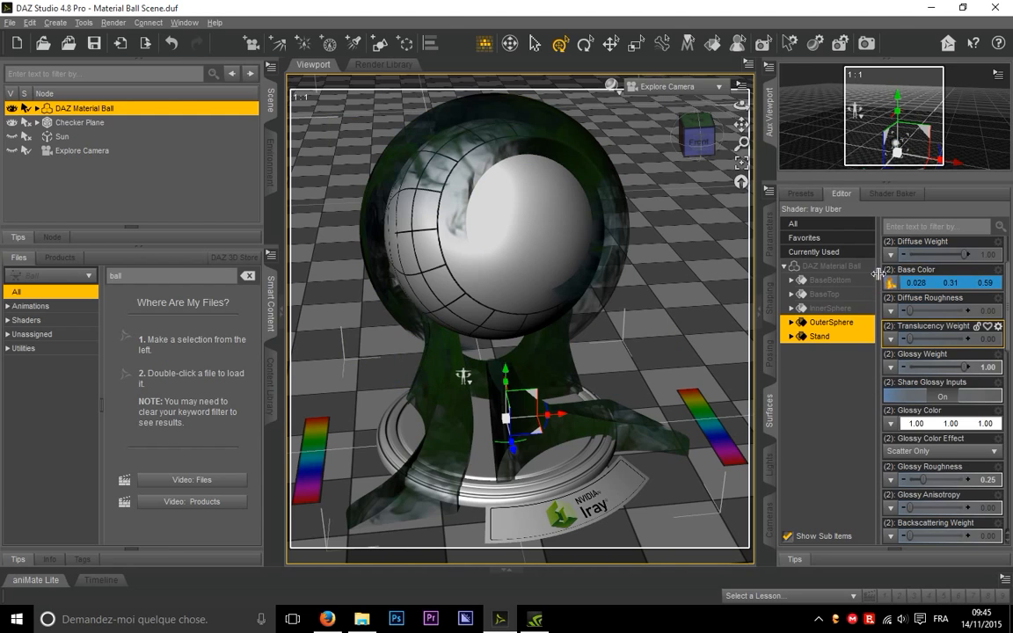
{"action": "mouse_move", "coordinate": [894, 290]}
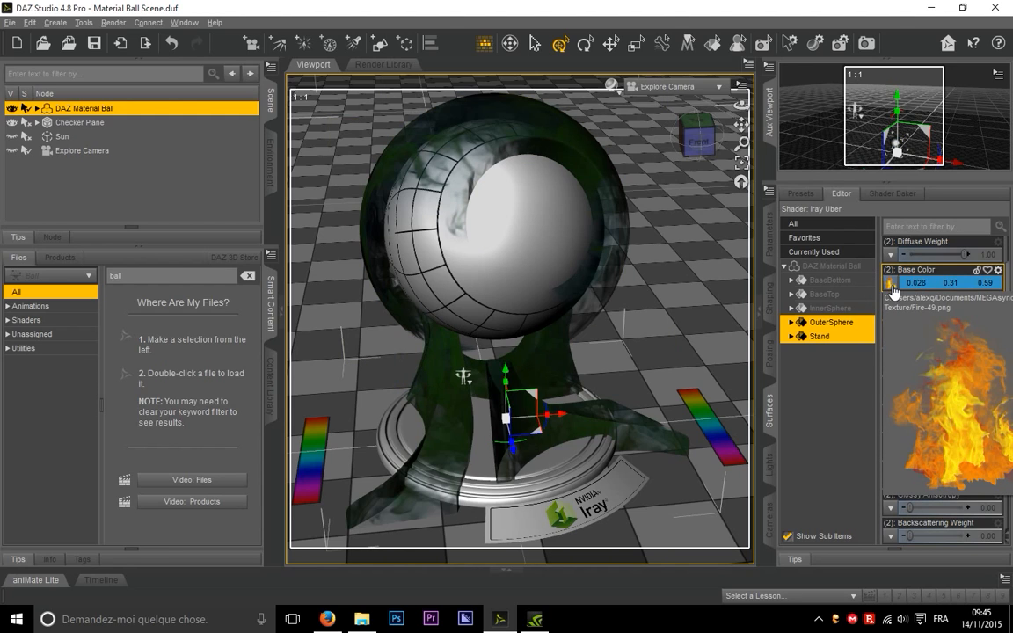
{"action": "scroll", "coordinate": [900, 422], "scroll_direction": "down", "scroll_amount": 3}
{"action": "scroll", "coordinate": [899, 439], "scroll_direction": "up", "scroll_amount": 4}
{"action": "scroll", "coordinate": [900, 437], "scroll_direction": "down", "scroll_amount": 15}
{"action": "mouse_move", "coordinate": [893, 258]}
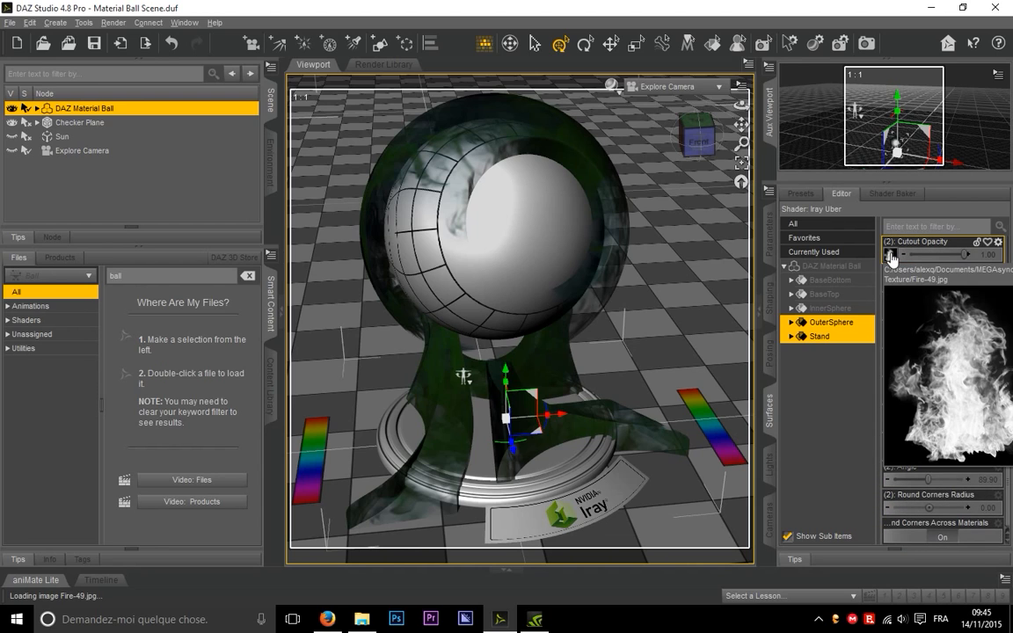
{"action": "scroll", "coordinate": [941, 453], "scroll_direction": "up", "scroll_amount": 5}
{"action": "scroll", "coordinate": [946, 453], "scroll_direction": "down", "scroll_amount": 3}
{"action": "scroll", "coordinate": [928, 399], "scroll_direction": "up", "scroll_amount": 3}
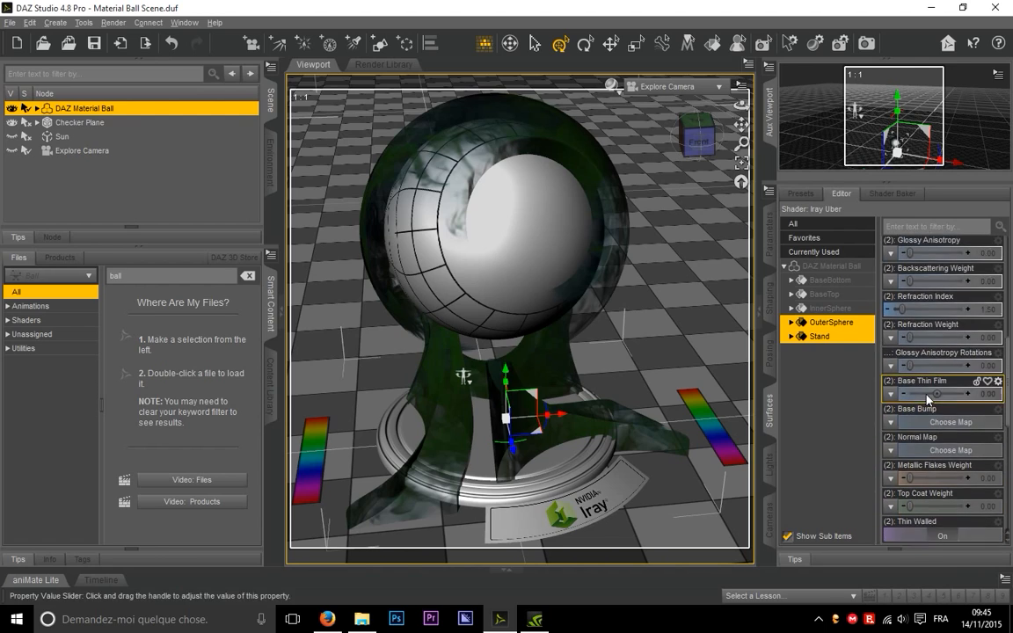
{"action": "scroll", "coordinate": [928, 399], "scroll_direction": "up", "scroll_amount": 3}
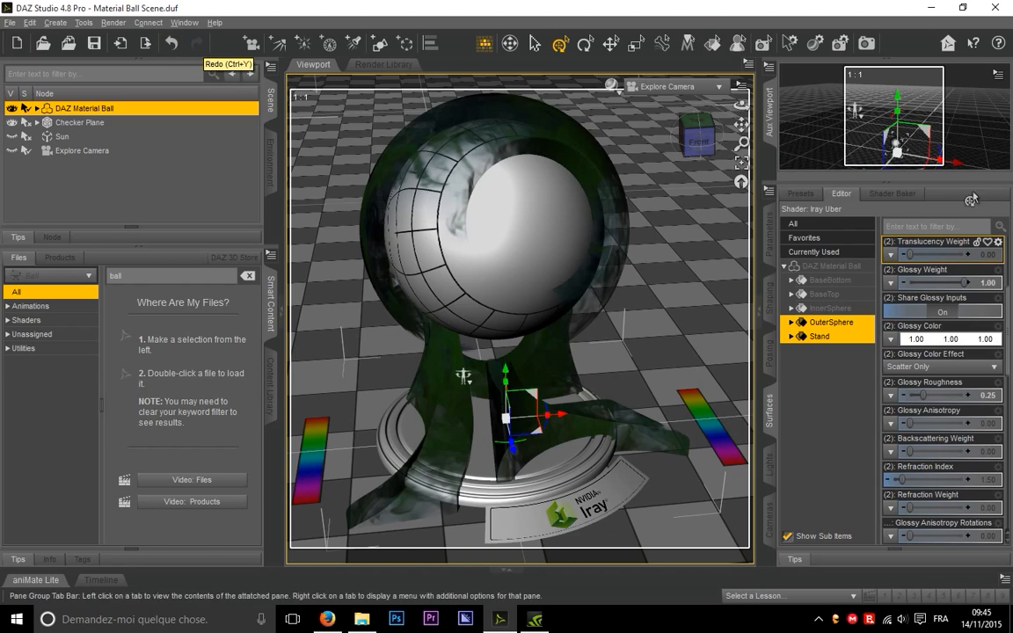
Step: Apply the translucent red shader preset to OuterSphere and Stand, leaving only the OuterSphere surface selected
{"action": "left_click_drag", "start_coordinate": [683, 374], "coordinate": [678, 280]}
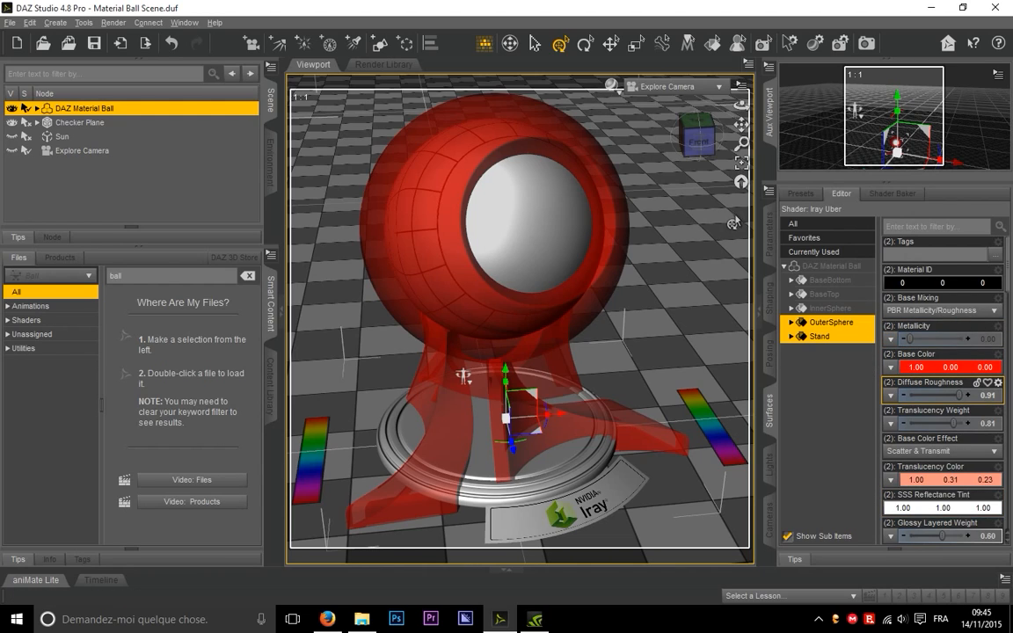
{"action": "left_click", "coordinate": [839, 326]}
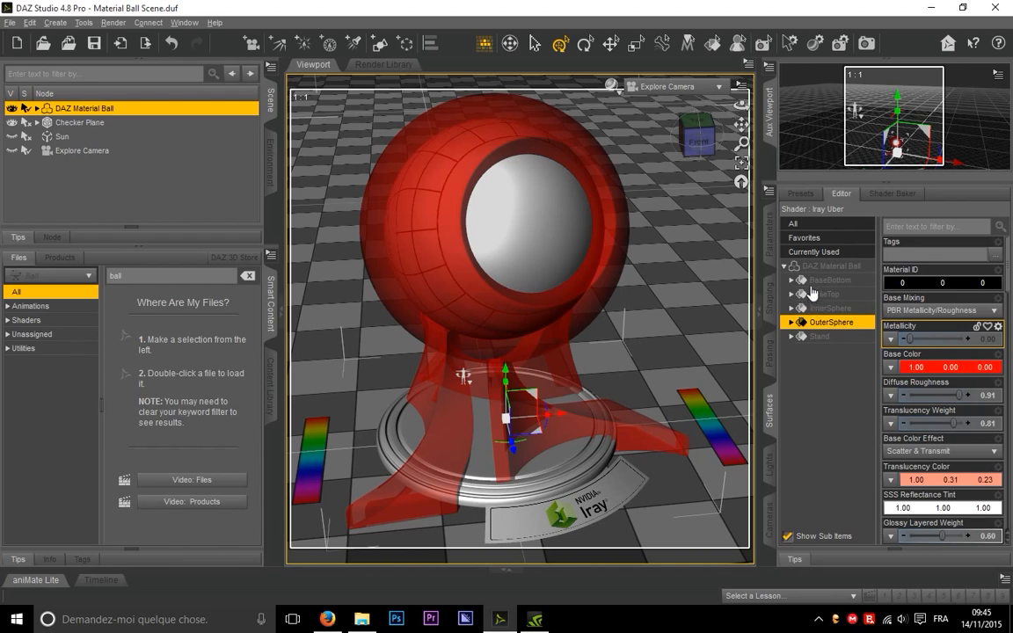
{"action": "left_click", "coordinate": [831, 266]}
{"action": "left_click", "coordinate": [835, 323]}
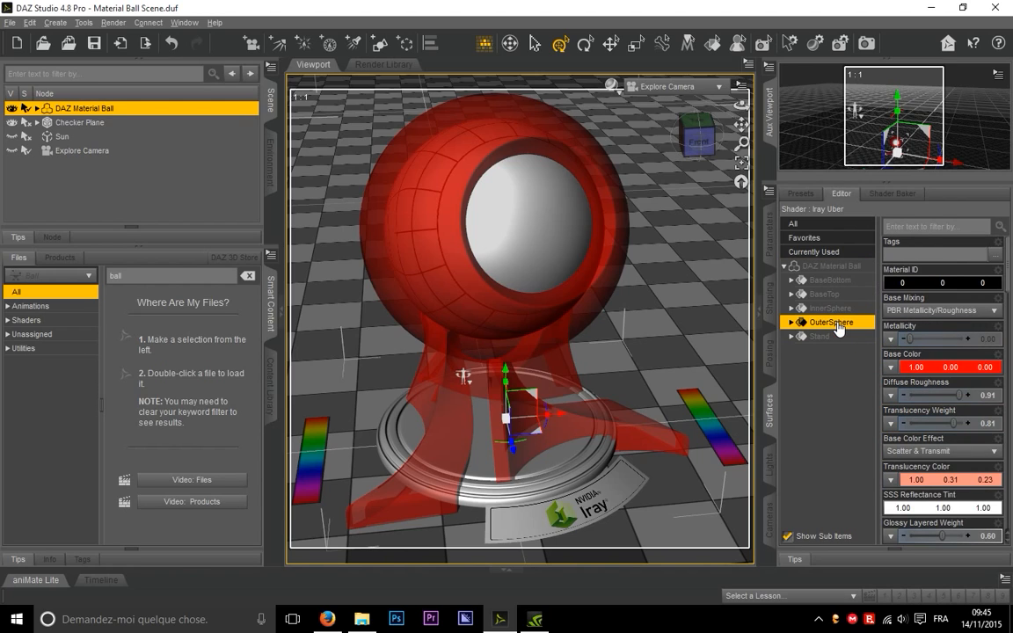
Step: Try to save a shader preset over an existing Iray preset file with all surfaces of the DAZ Material Ball selected
{"action": "left_click", "coordinate": [10, 22]}
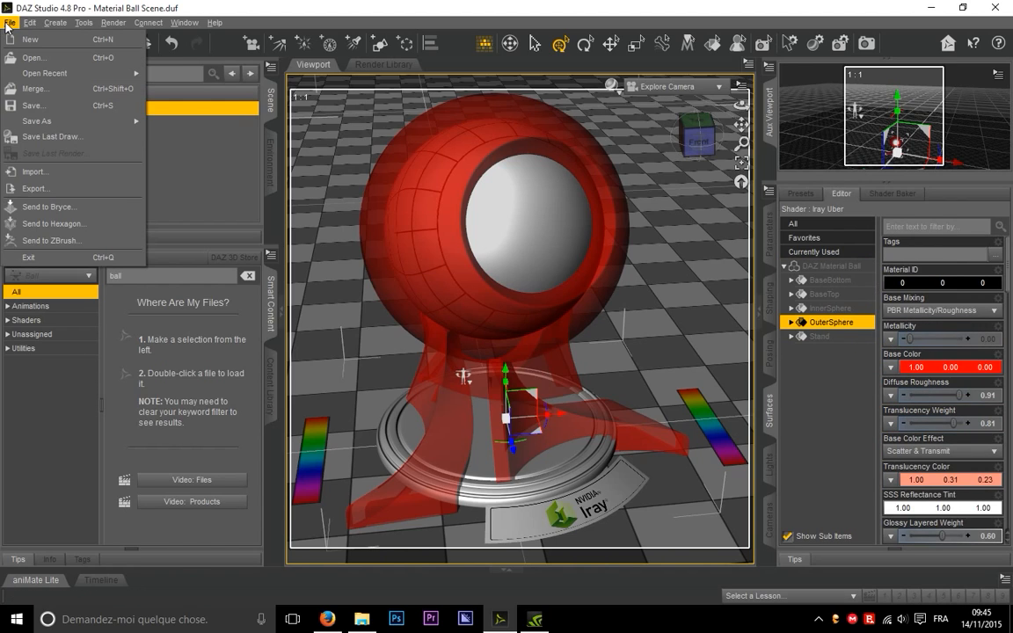
{"action": "mouse_move", "coordinate": [132, 120]}
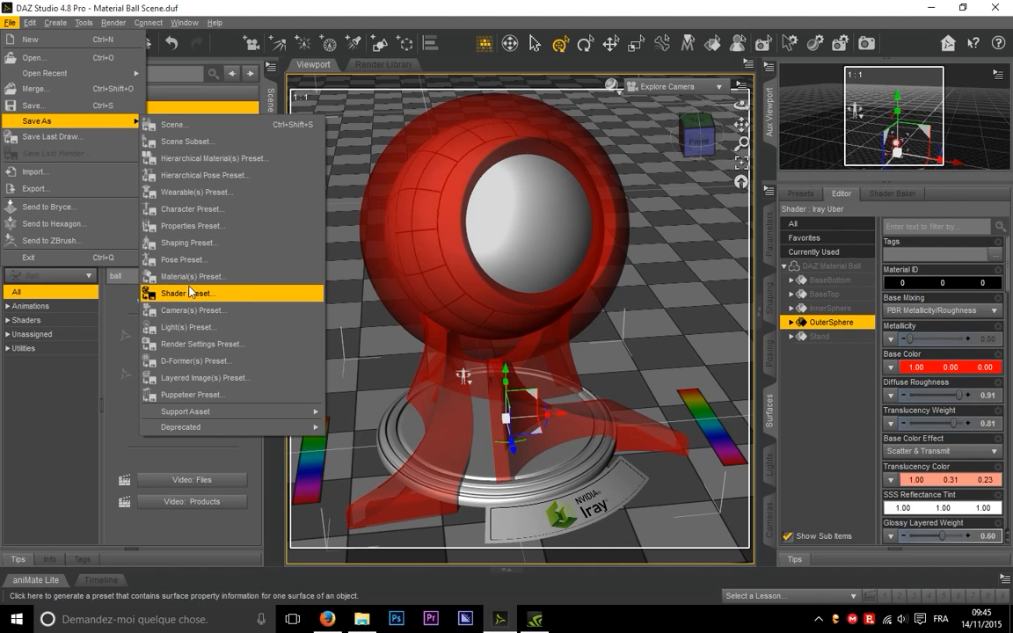
{"action": "left_click", "coordinate": [818, 266]}
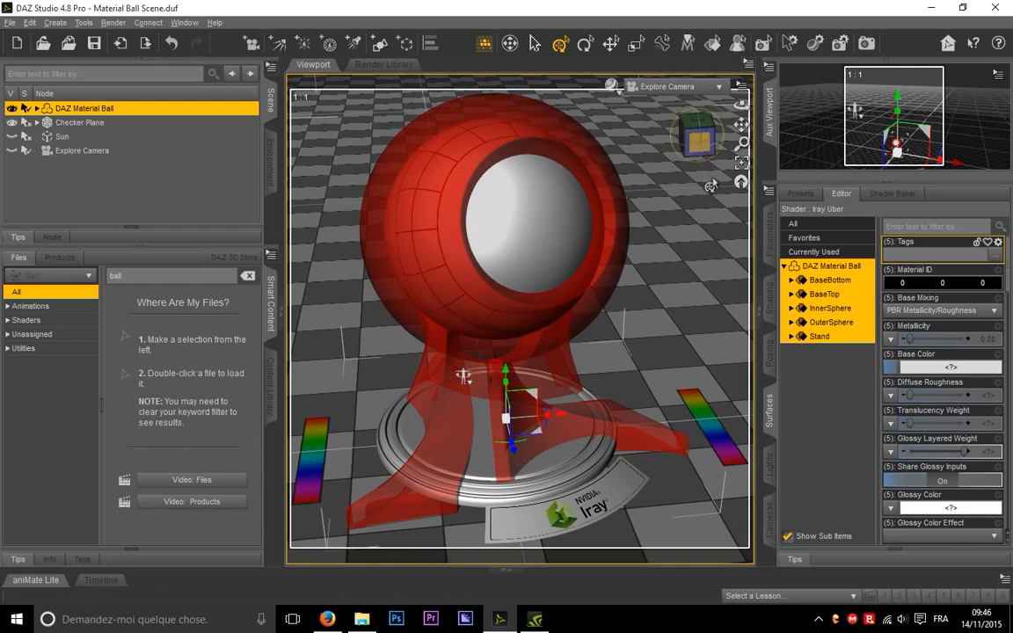
{"action": "left_click", "coordinate": [10, 22]}
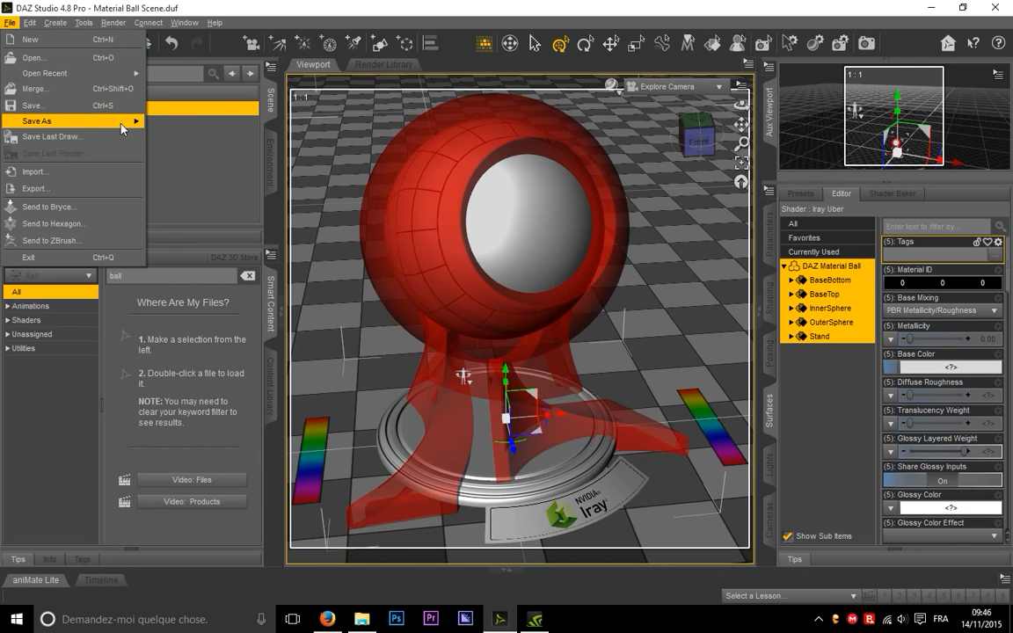
{"action": "mouse_move", "coordinate": [109, 114]}
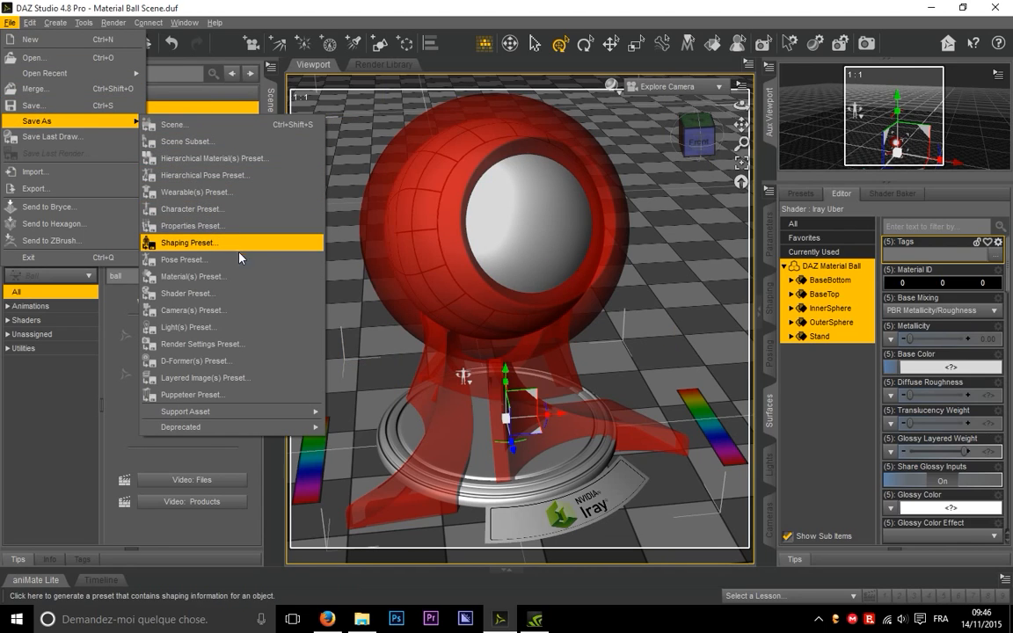
{"action": "left_click", "coordinate": [201, 296]}
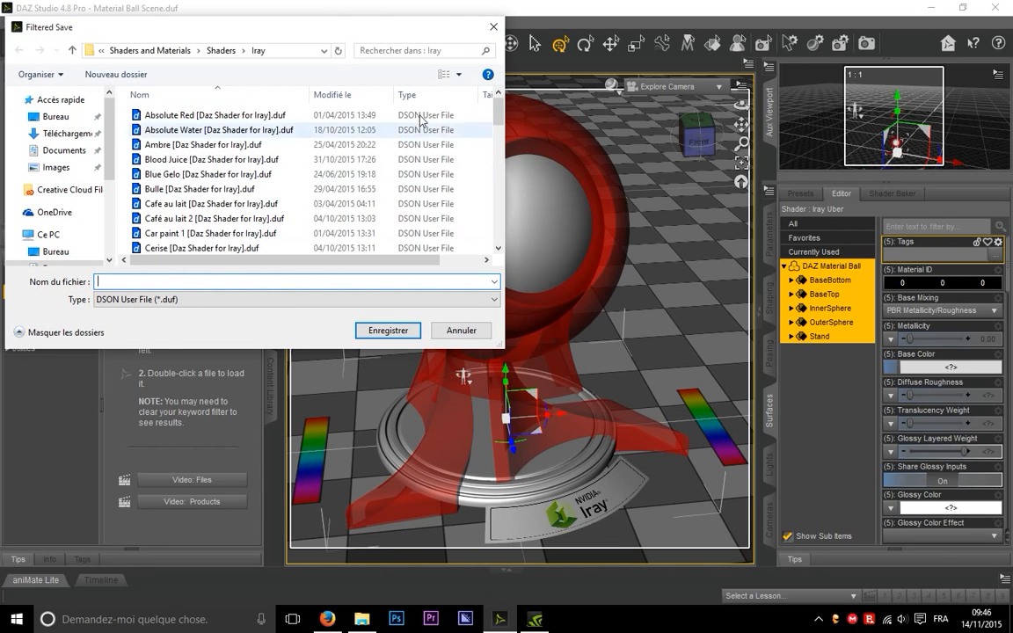
{"action": "scroll", "coordinate": [257, 174], "scroll_direction": "down", "scroll_amount": 3}
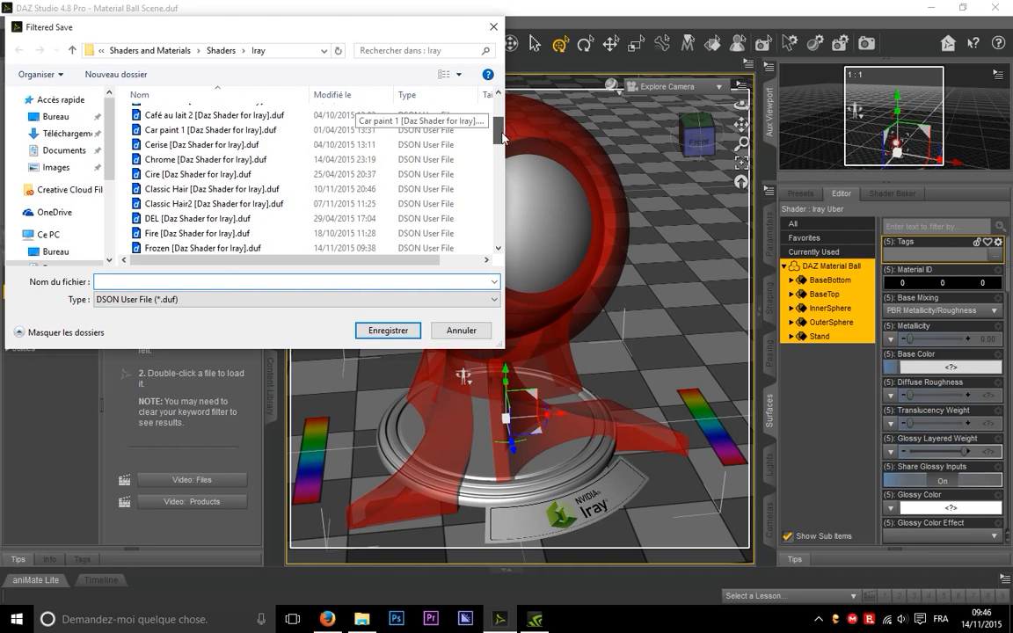
{"action": "left_click", "coordinate": [250, 159]}
{"action": "left_click", "coordinate": [395, 330]}
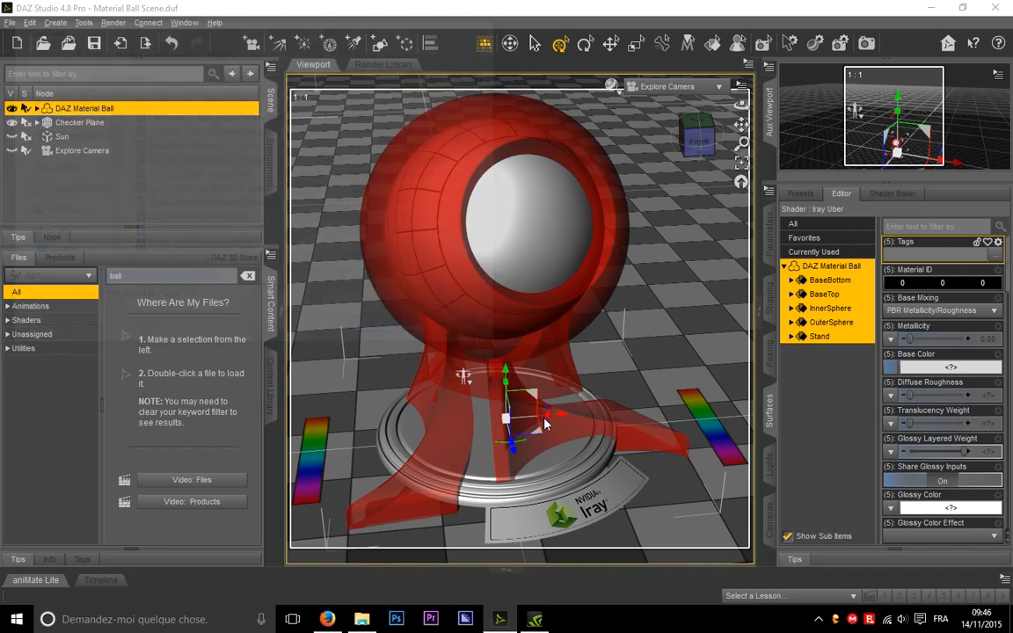
{"action": "left_click", "coordinate": [427, 296]}
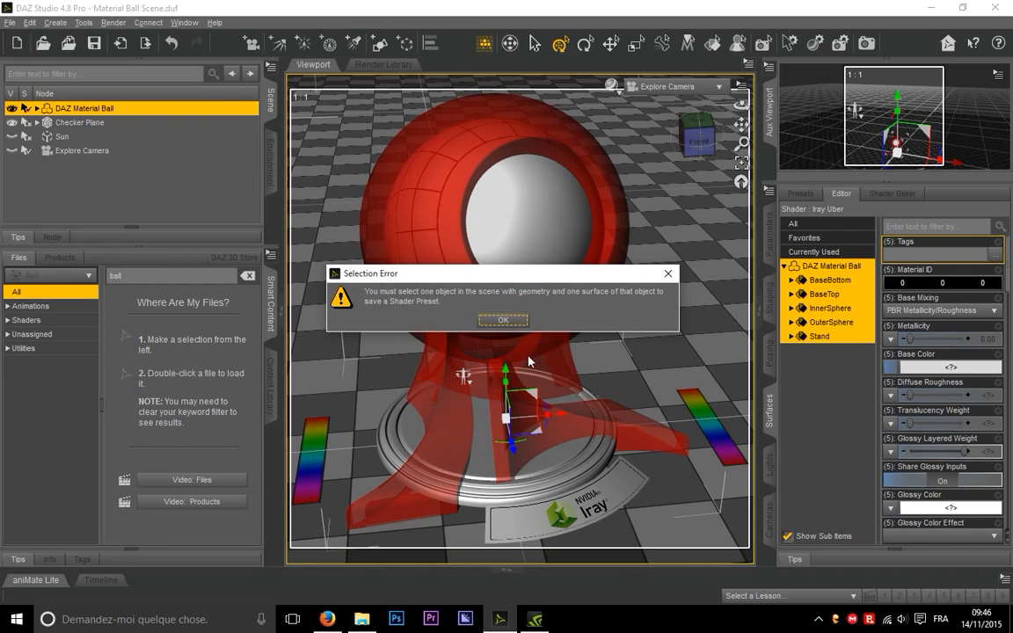
{"action": "left_click", "coordinate": [517, 325]}
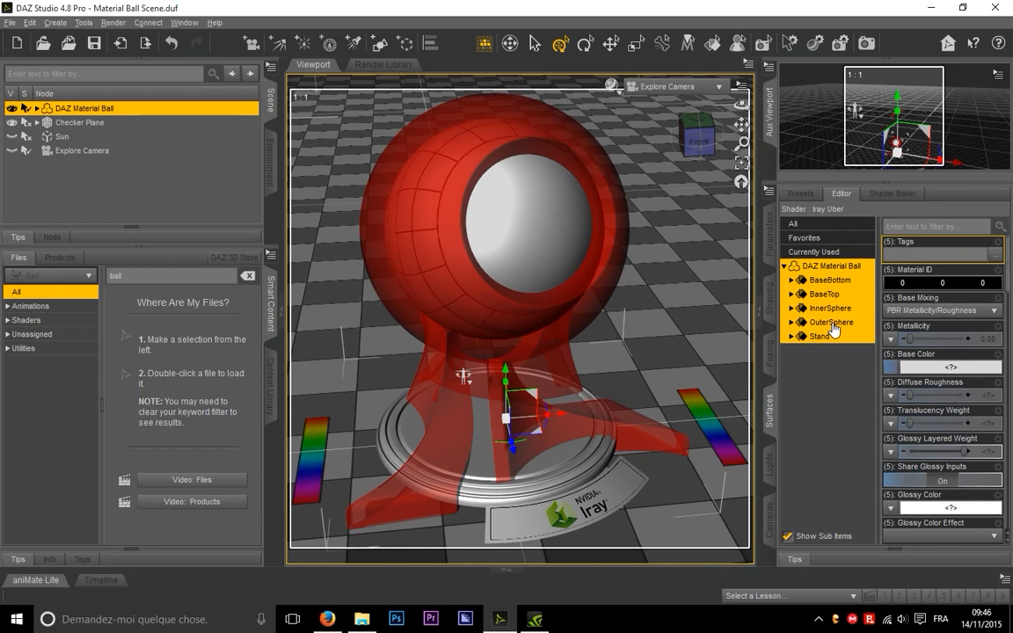
Step: Select only the OuterSphere surface, choose an existing Iray preset file as its shader preset target, and agree to overwrite it
{"action": "left_click", "coordinate": [834, 327]}
{"action": "left_click", "coordinate": [11, 22]}
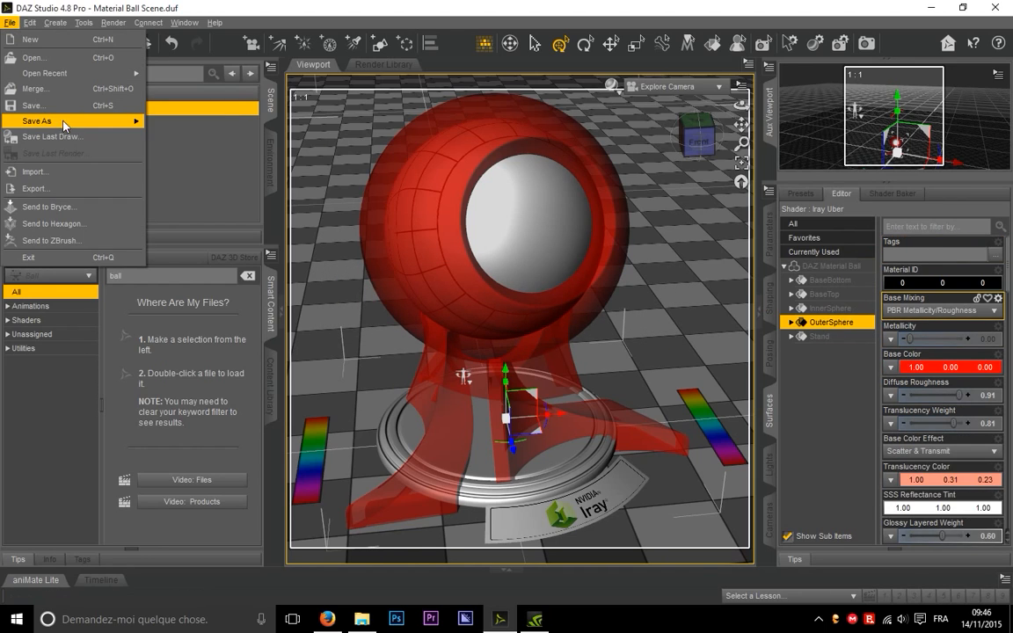
{"action": "mouse_move", "coordinate": [64, 126]}
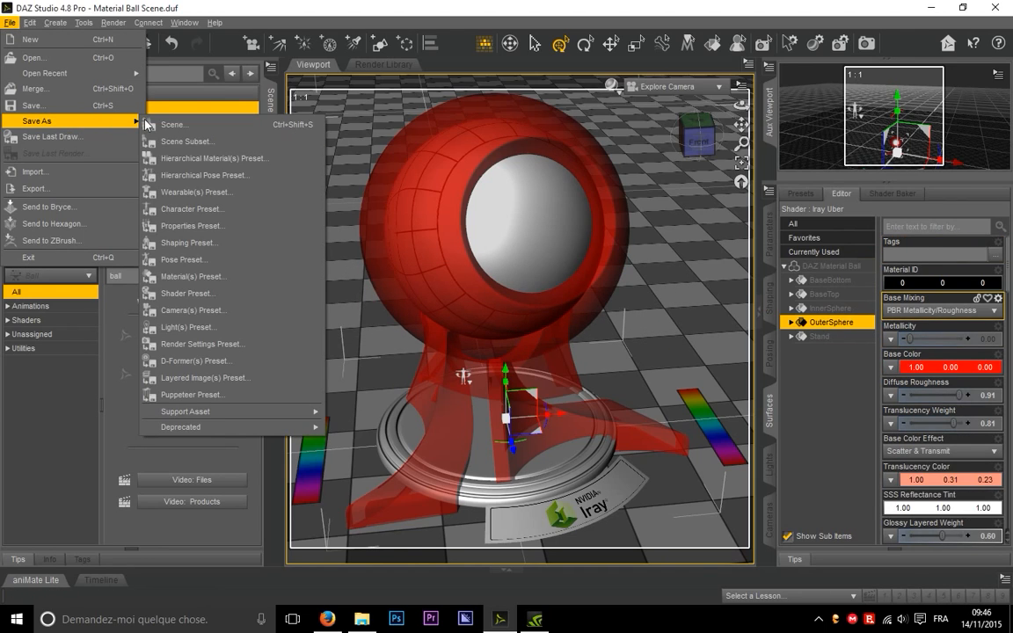
{"action": "left_click", "coordinate": [219, 296]}
{"action": "left_click", "coordinate": [245, 220]}
{"action": "scroll", "coordinate": [245, 224], "scroll_direction": "down", "scroll_amount": 1}
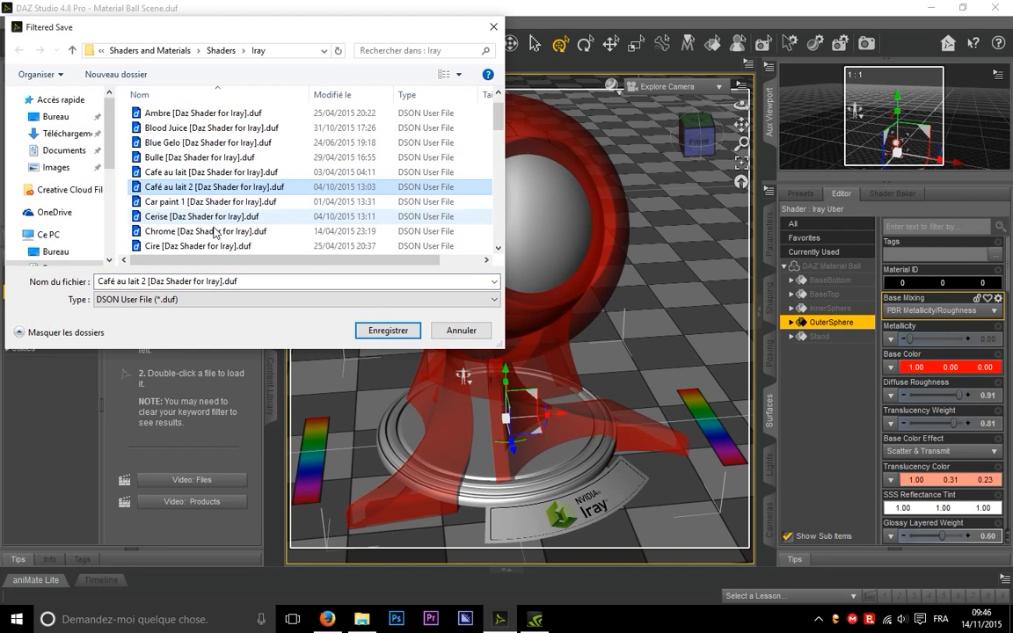
{"action": "left_click", "coordinate": [251, 230]}
{"action": "left_click", "coordinate": [388, 331]}
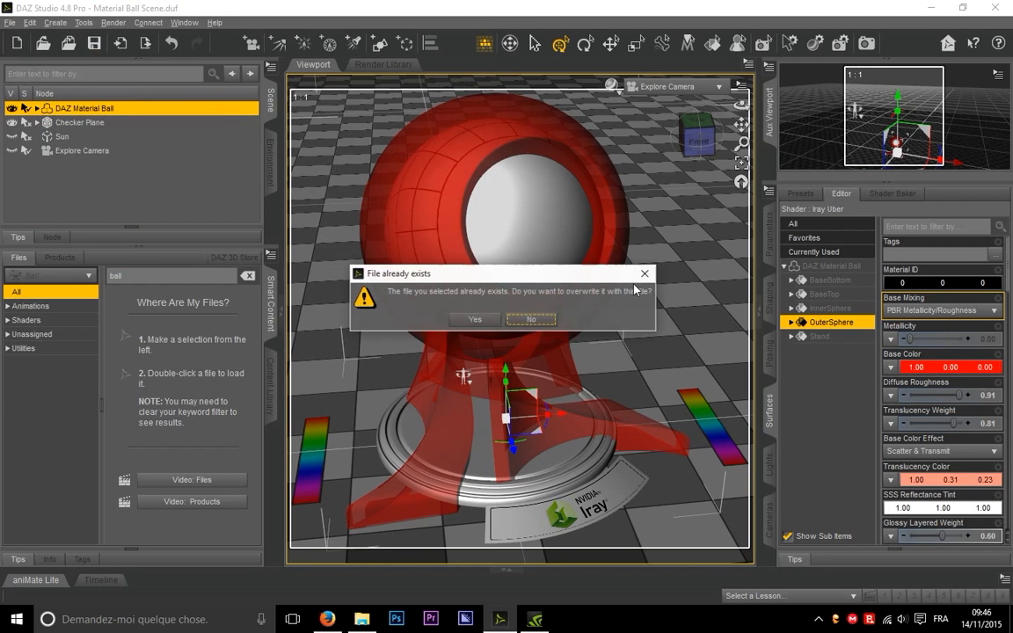
{"action": "left_click", "coordinate": [472, 319]}
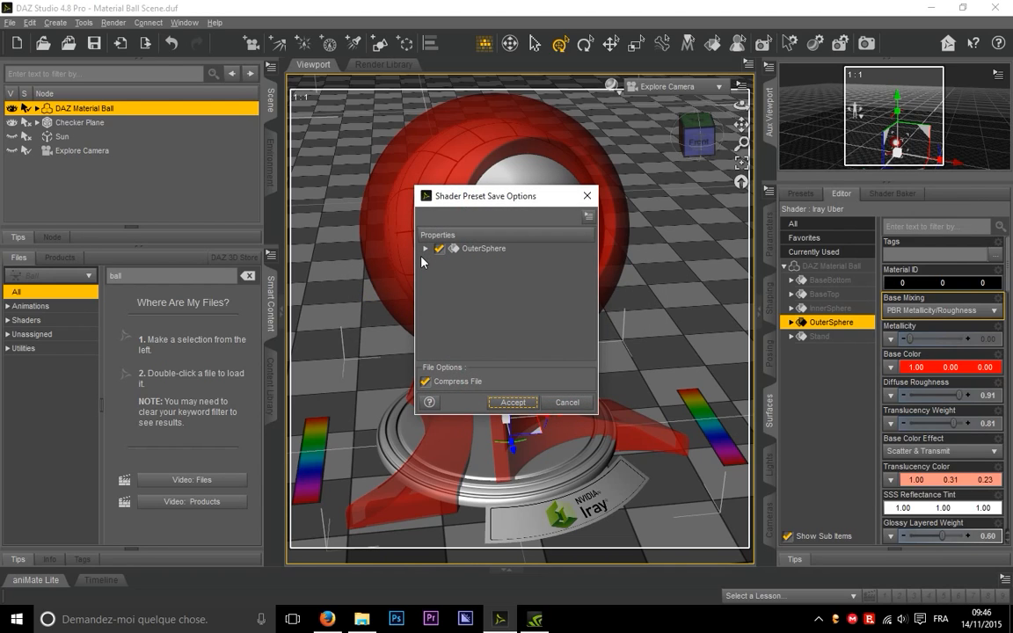
Step: Expand OuterSphere's preset properties through Base, Glossy and Reflection to examine the Value and Image entries of Glossy Color
{"action": "left_click", "coordinate": [425, 249]}
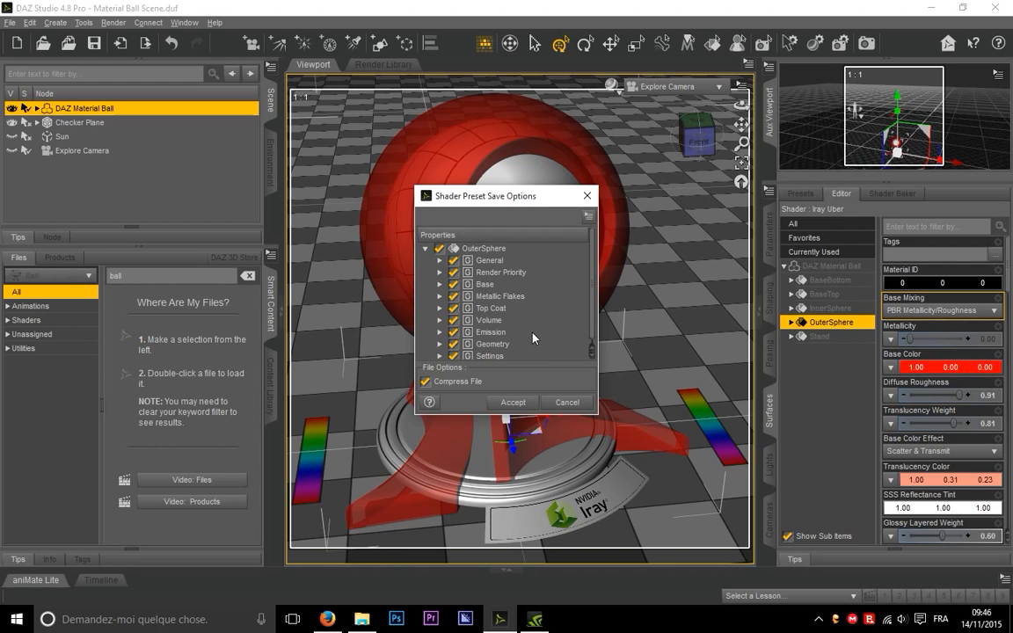
{"action": "left_click", "coordinate": [454, 308]}
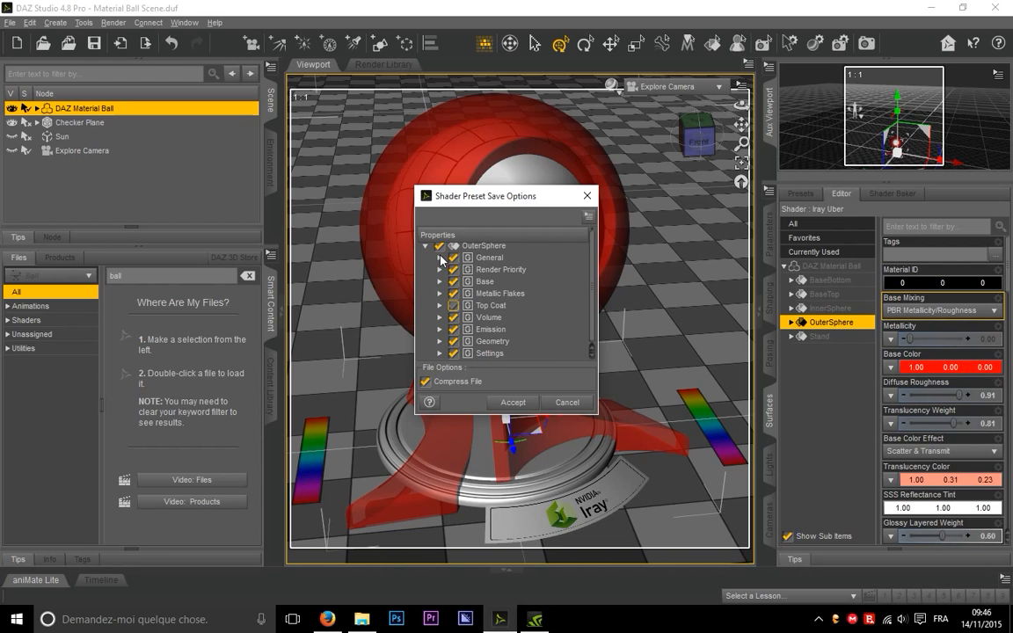
{"action": "left_click", "coordinate": [440, 282]}
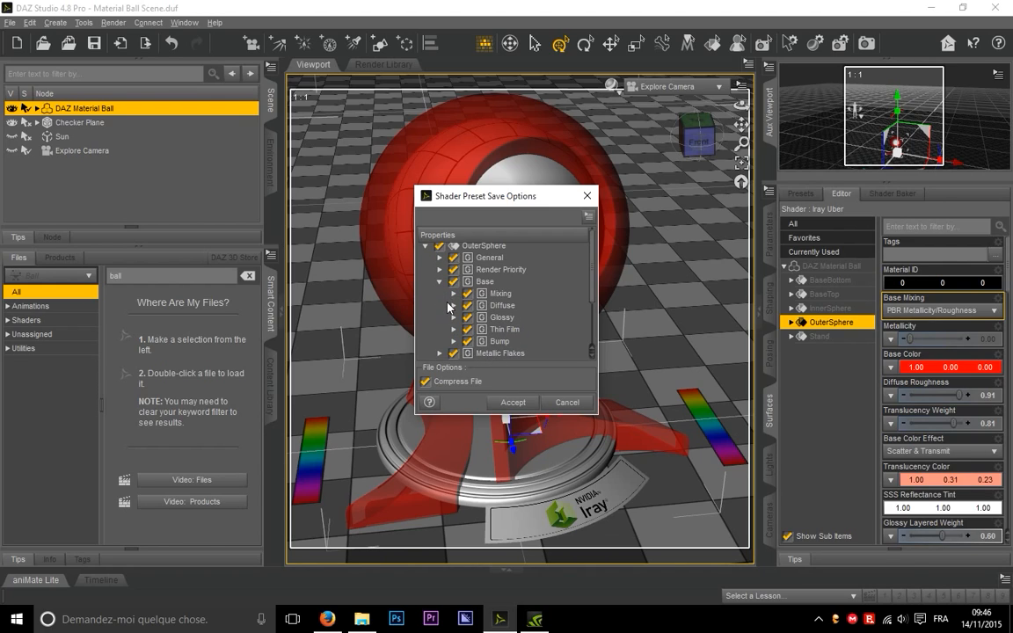
{"action": "left_click", "coordinate": [454, 317]}
{"action": "scroll", "coordinate": [462, 316], "scroll_direction": "down", "scroll_amount": 1}
{"action": "left_click", "coordinate": [468, 295]}
{"action": "scroll", "coordinate": [492, 303], "scroll_direction": "down", "scroll_amount": 3}
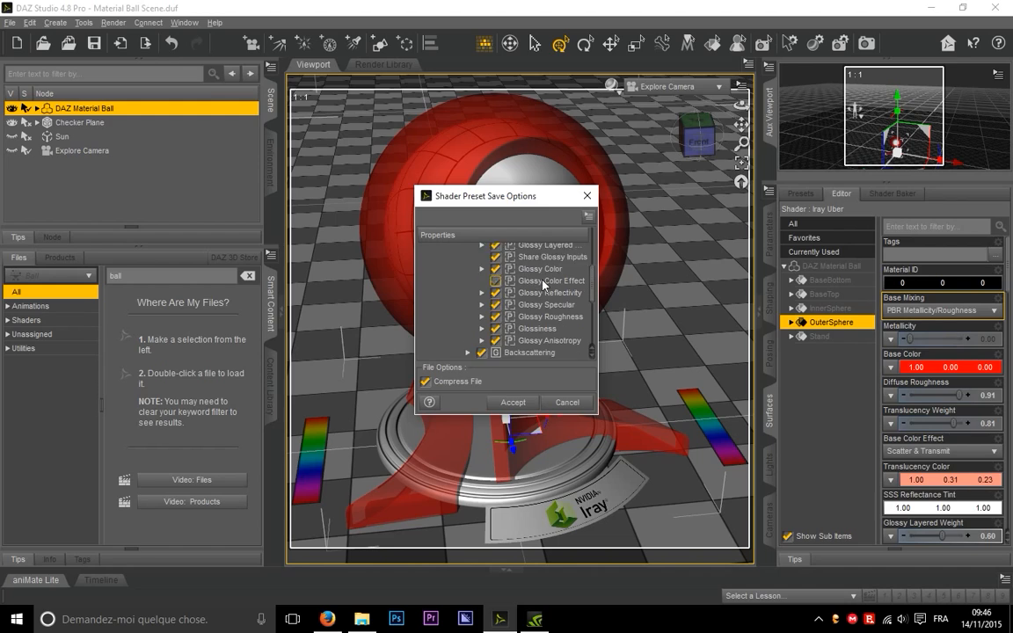
{"action": "scroll", "coordinate": [529, 323], "scroll_direction": "up", "scroll_amount": 2}
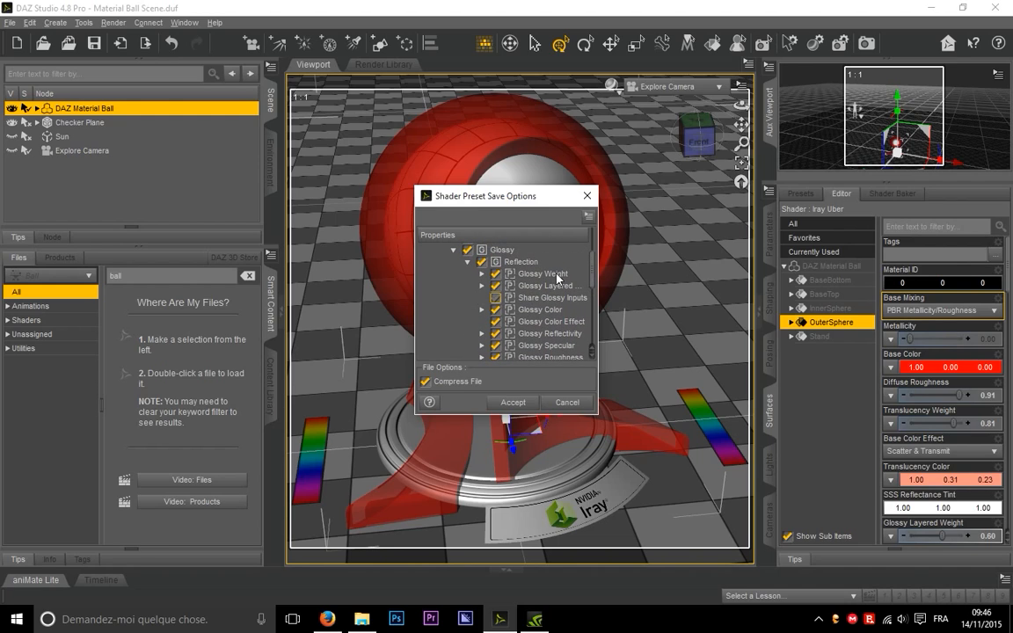
{"action": "scroll", "coordinate": [469, 286], "scroll_direction": "down", "scroll_amount": 1}
{"action": "left_click", "coordinate": [482, 275]}
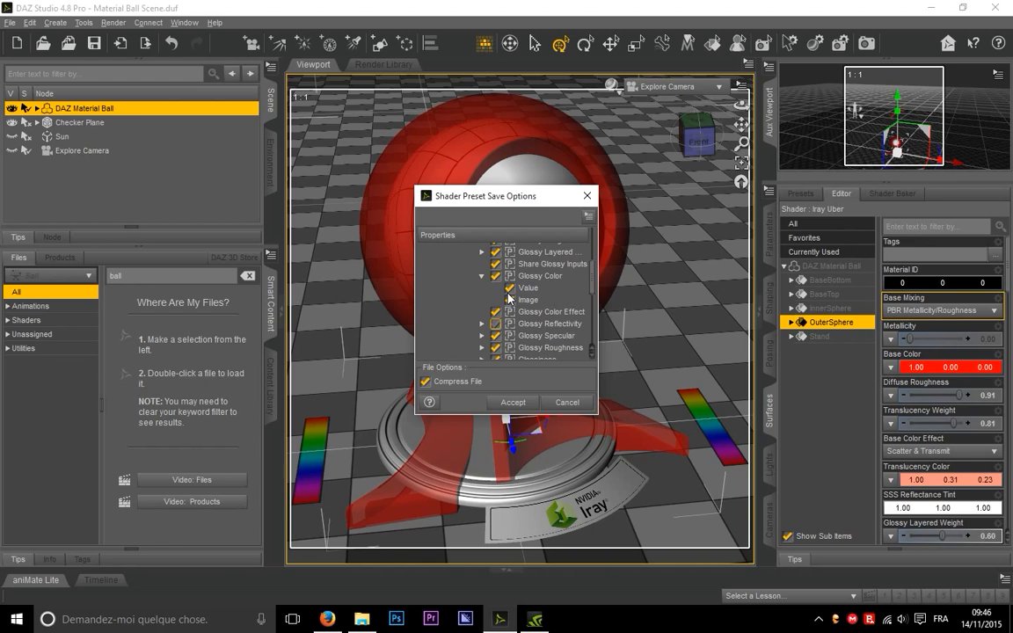
Step: Exclude all images from the OuterSphere shader preset in its save options
{"action": "scroll", "coordinate": [489, 295], "scroll_direction": "up", "scroll_amount": 3}
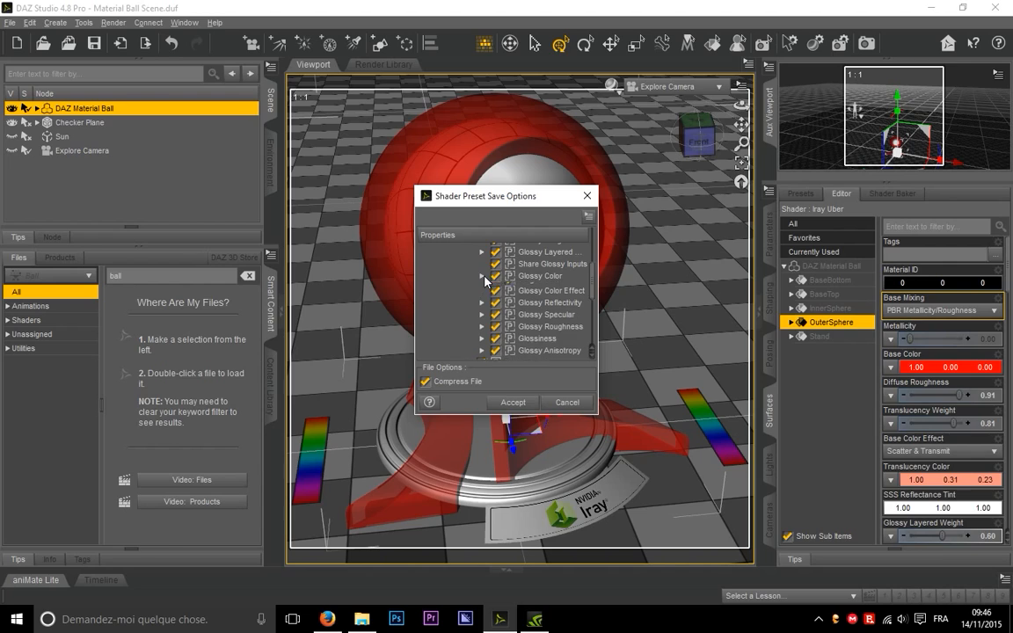
{"action": "scroll", "coordinate": [439, 271], "scroll_direction": "down", "scroll_amount": 3}
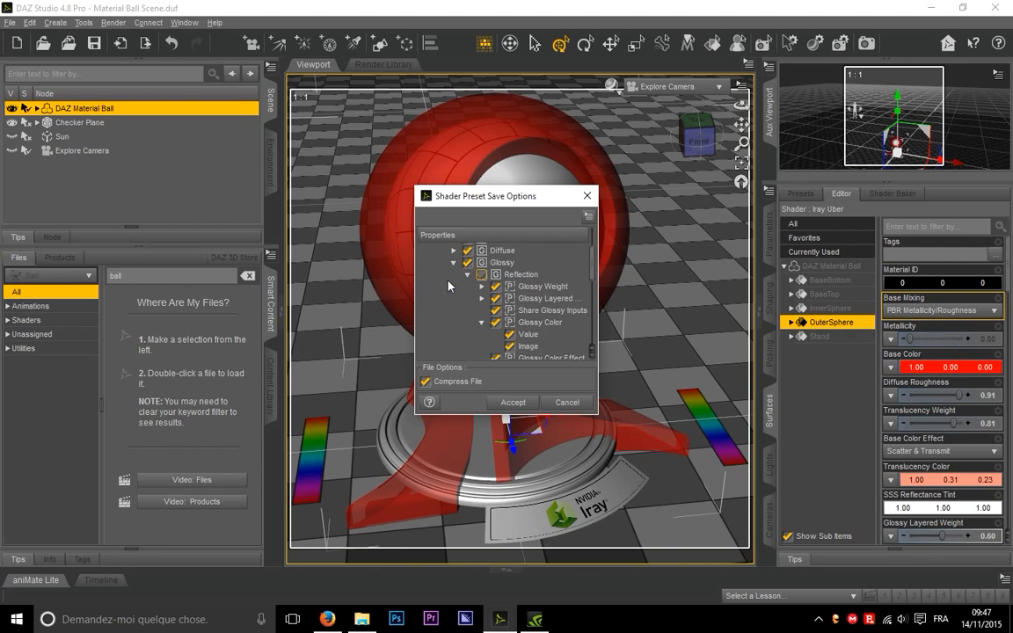
{"action": "scroll", "coordinate": [504, 306], "scroll_direction": "up", "scroll_amount": 3}
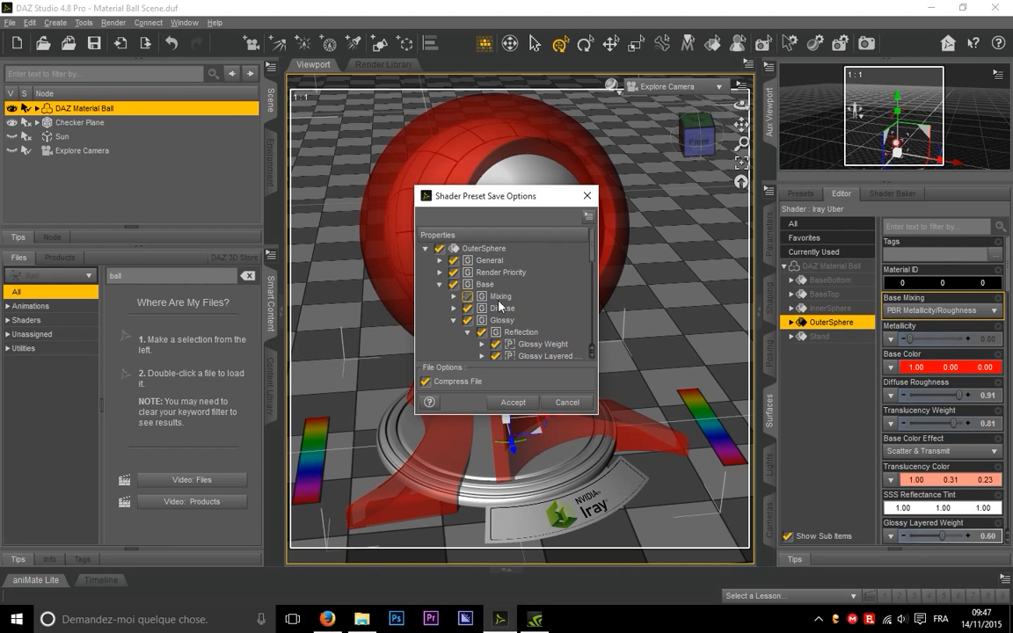
{"action": "scroll", "coordinate": [523, 324], "scroll_direction": "down", "scroll_amount": 3}
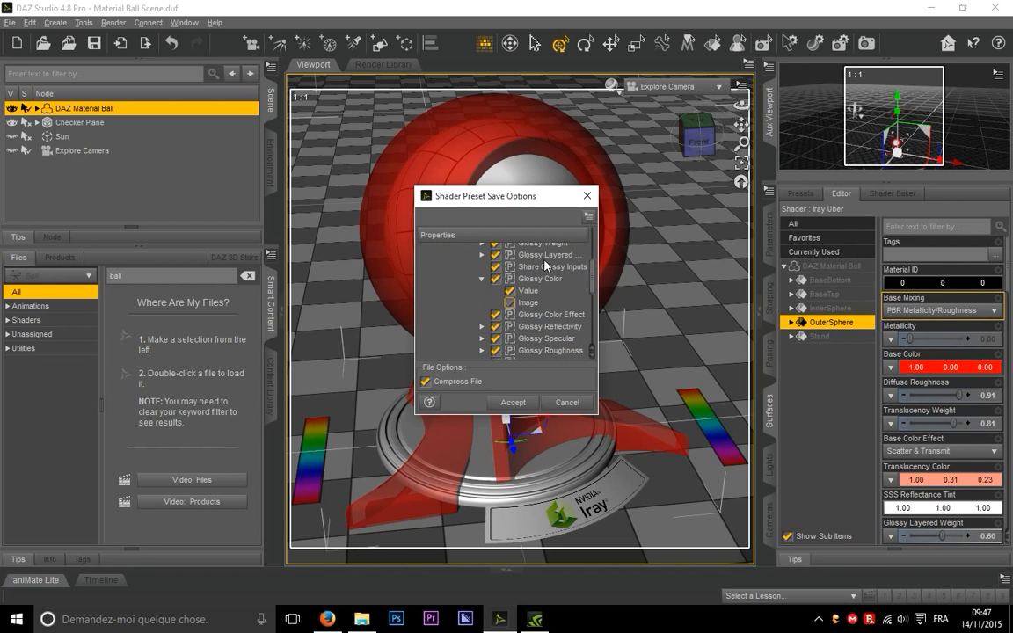
{"action": "scroll", "coordinate": [589, 246], "scroll_direction": "up", "scroll_amount": 3}
{"action": "left_click_drag", "start_coordinate": [591, 255], "coordinate": [585, 229]}
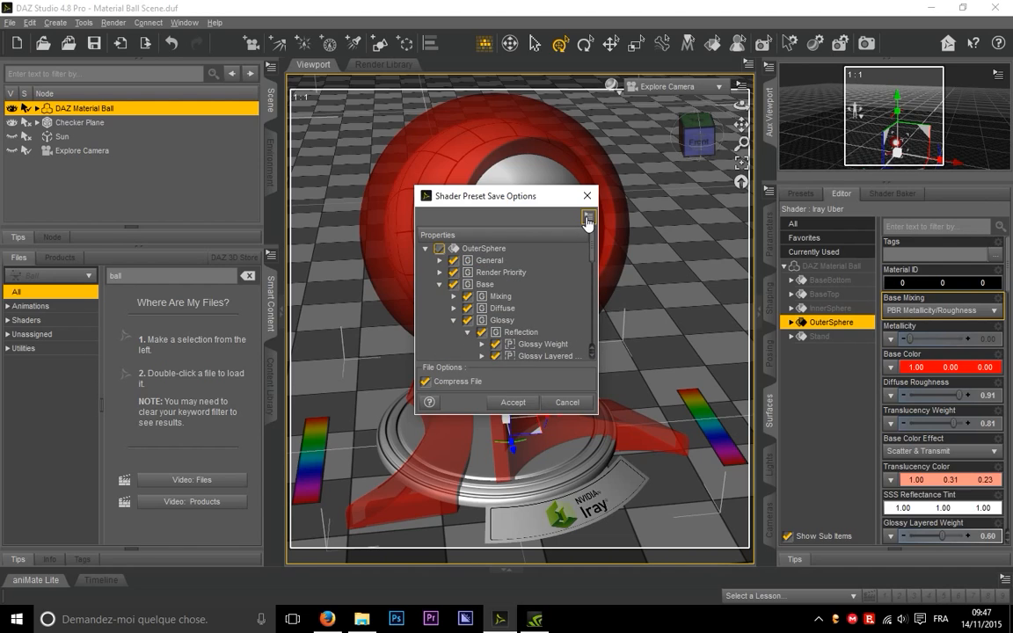
{"action": "left_click", "coordinate": [587, 218]}
{"action": "mouse_move", "coordinate": [630, 300]}
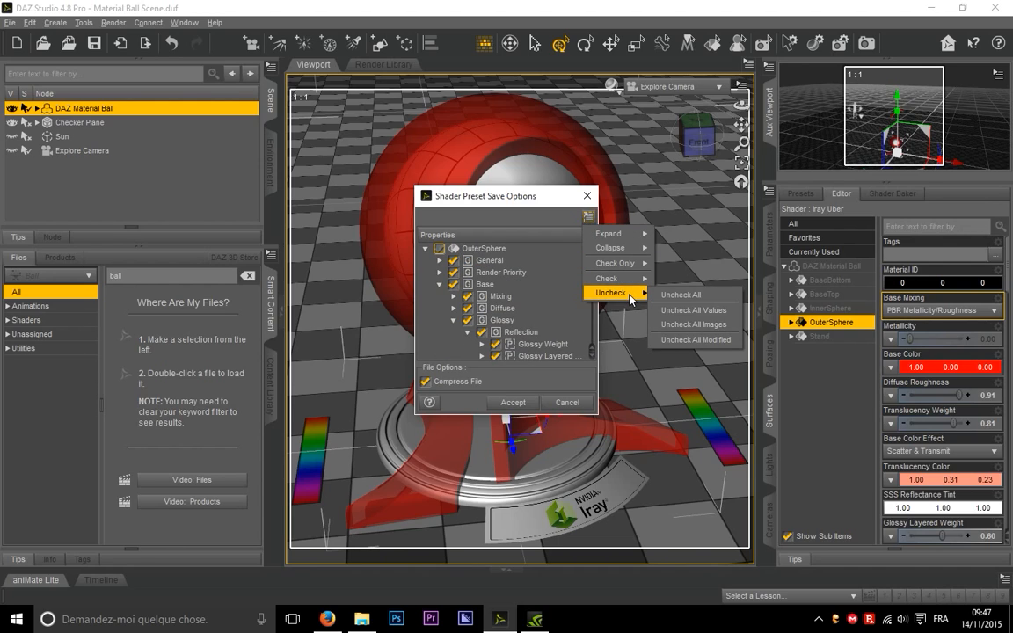
{"action": "left_click", "coordinate": [694, 325]}
Step: Examine the Value and Image entries of Glossy Color and Top Coat Color, and save the shader preset without images
{"action": "scroll", "coordinate": [602, 278], "scroll_direction": "down", "scroll_amount": 3}
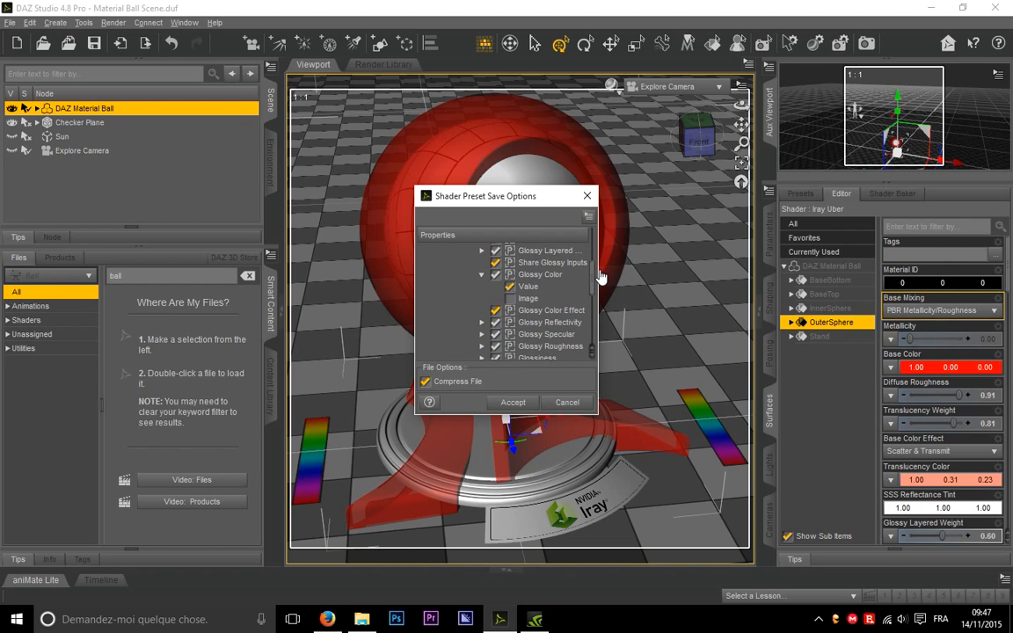
{"action": "scroll", "coordinate": [588, 290], "scroll_direction": "down", "scroll_amount": 10}
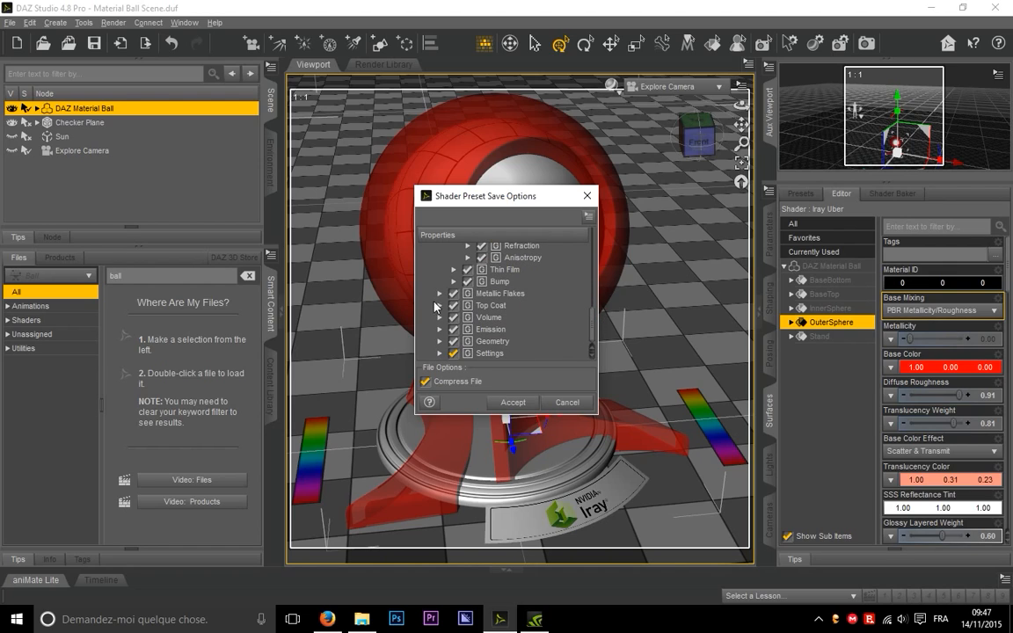
{"action": "left_click", "coordinate": [440, 305]}
{"action": "scroll", "coordinate": [466, 318], "scroll_direction": "down", "scroll_amount": 1}
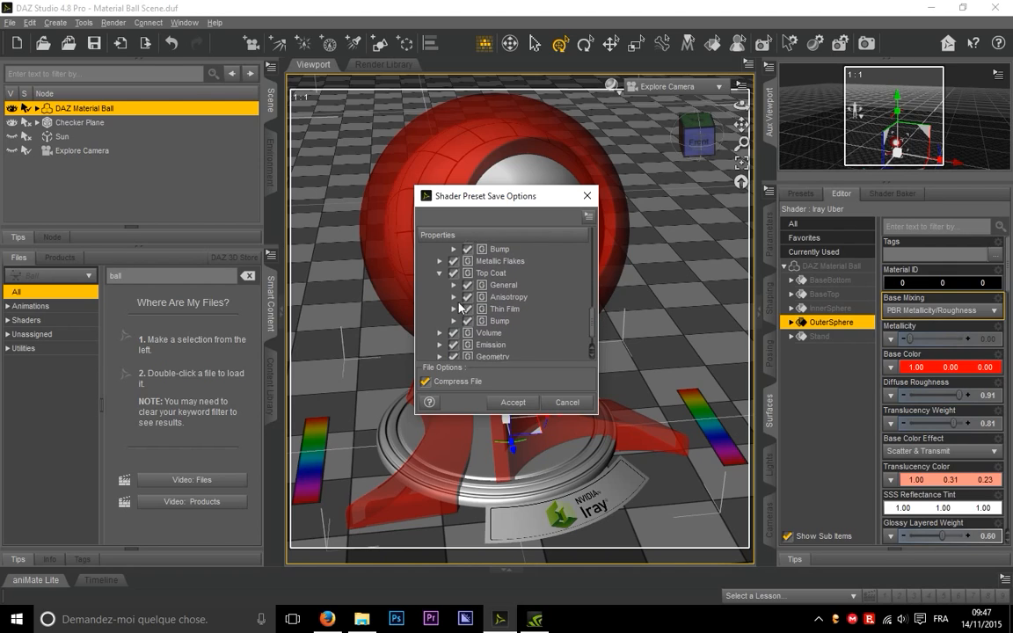
{"action": "left_click", "coordinate": [454, 283]}
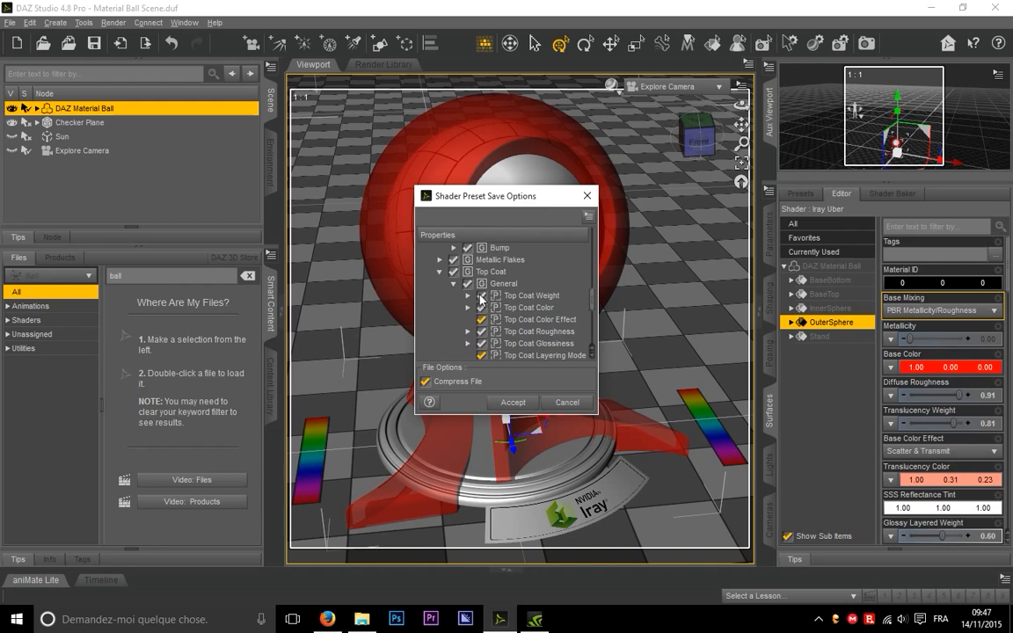
{"action": "left_click", "coordinate": [467, 308]}
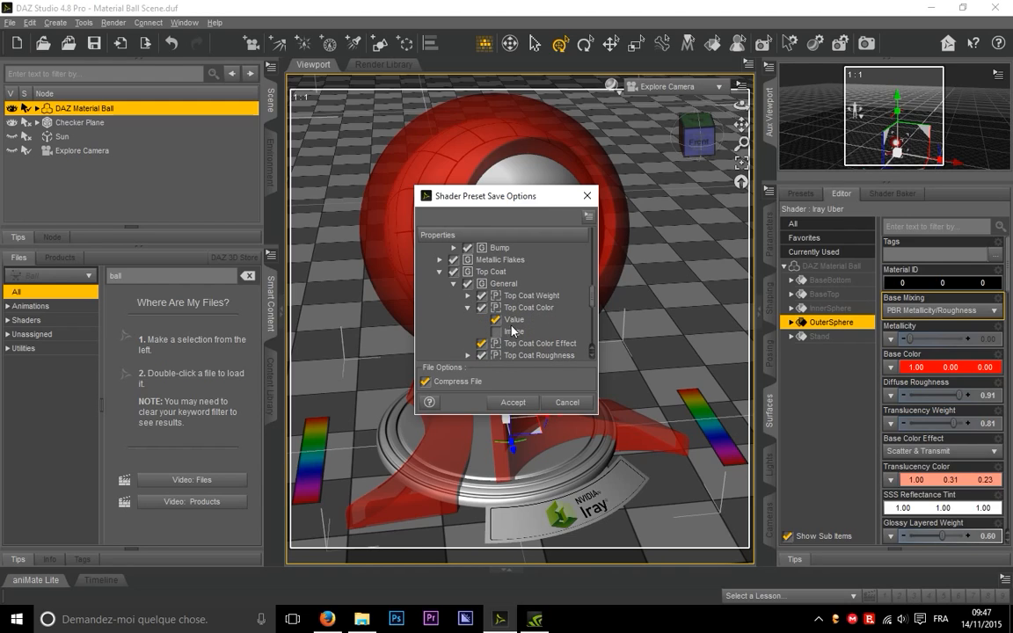
{"action": "left_click", "coordinate": [510, 402]}
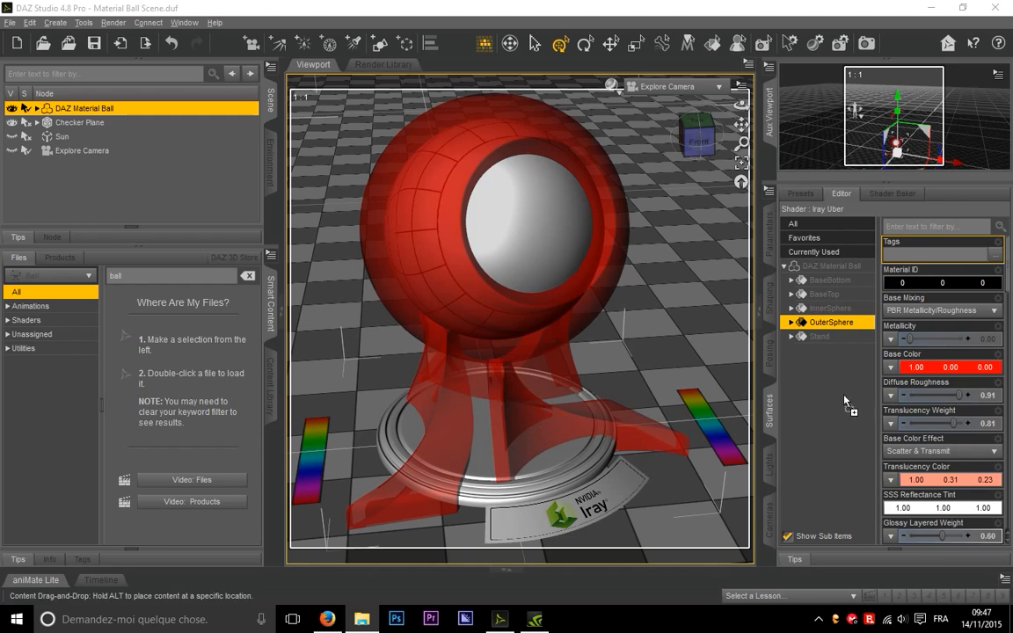
Step: Add Stand to the selected OuterSphere surface and apply the flame shader preset to both
{"action": "left_click", "coordinate": [822, 336], "text": "shift"}
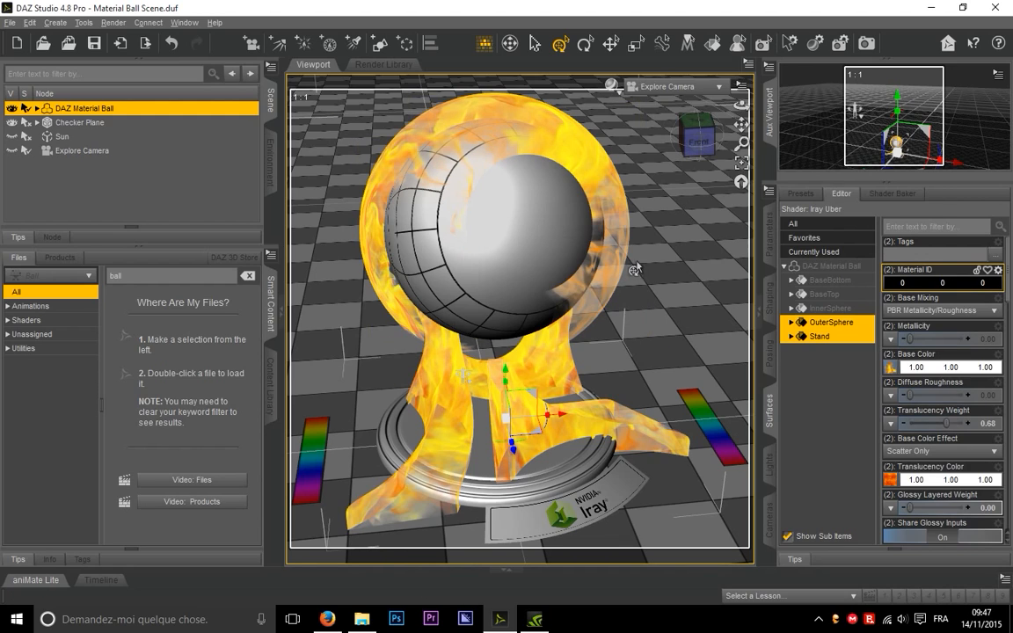
Step: Try the saved image-free red shader preset on the flame-textured OuterSphere and Stand, and undo its application
{"action": "left_click_drag", "start_coordinate": [941, 367], "coordinate": [612, 257]}
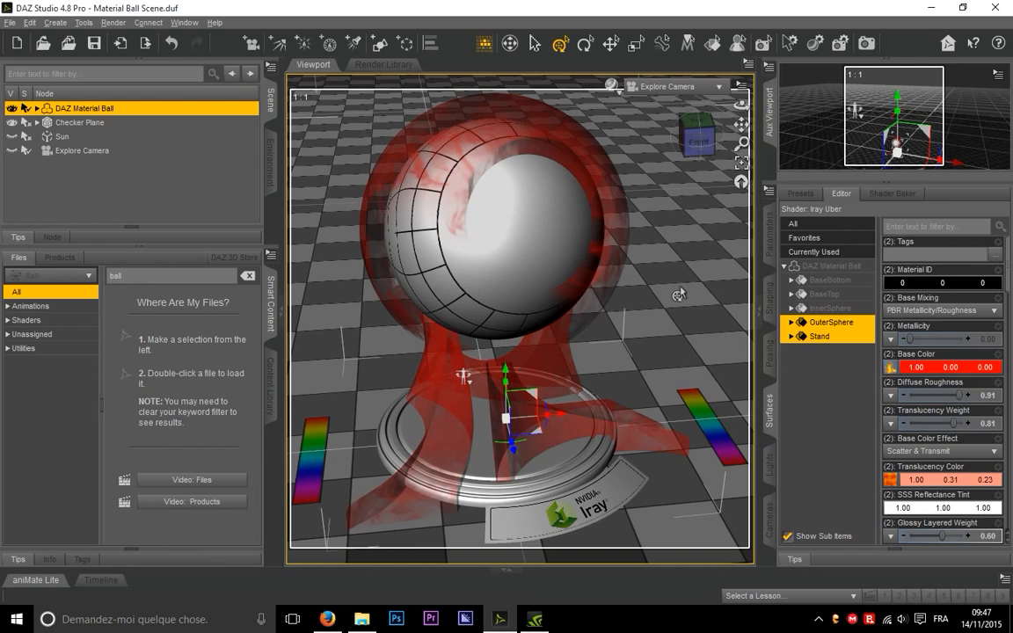
{"action": "mouse_move", "coordinate": [892, 369]}
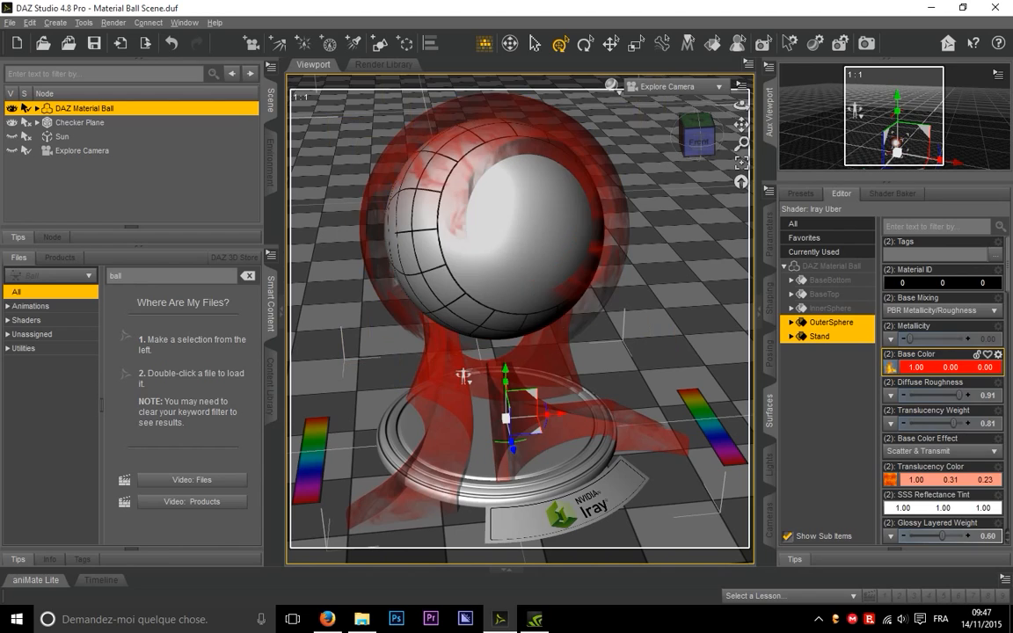
{"action": "left_click", "coordinate": [171, 42]}
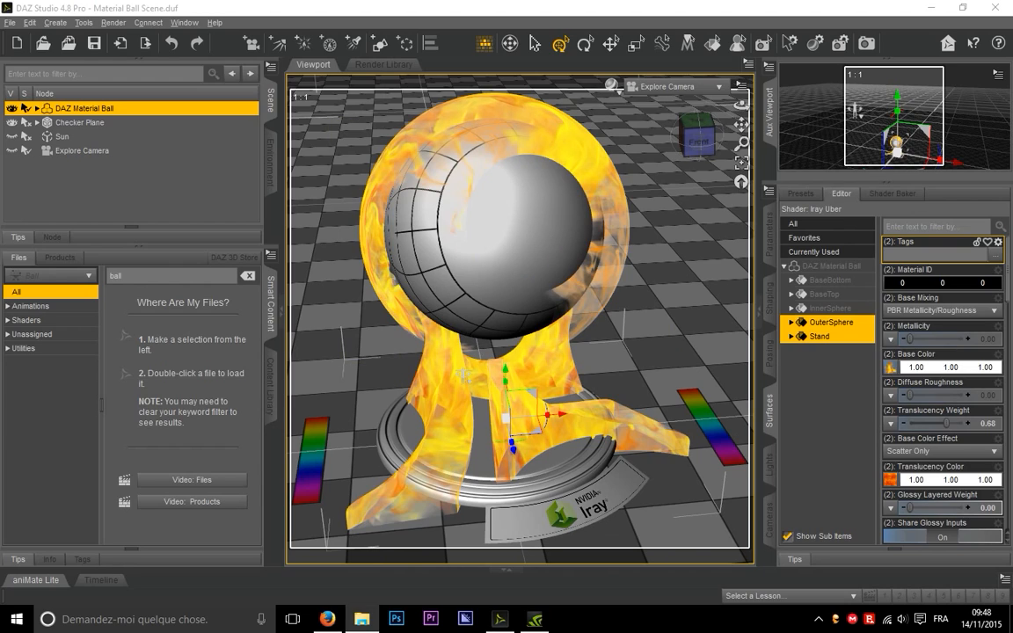
Step: Apply the AoA_Subsurface preset to the selected OuterSphere and Stand surfaces with Images set to Ignore, and examine the surface properties
{"action": "left_click_drag", "start_coordinate": [1012, 282], "coordinate": [709, 255]}
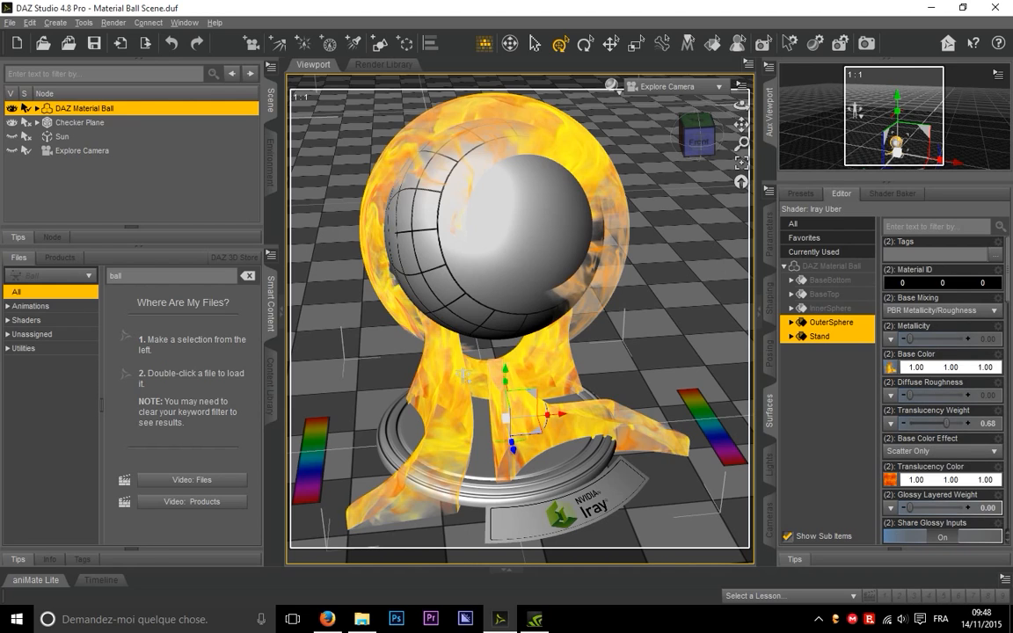
{"action": "left_click_drag", "start_coordinate": [1012, 291], "coordinate": [663, 296]}
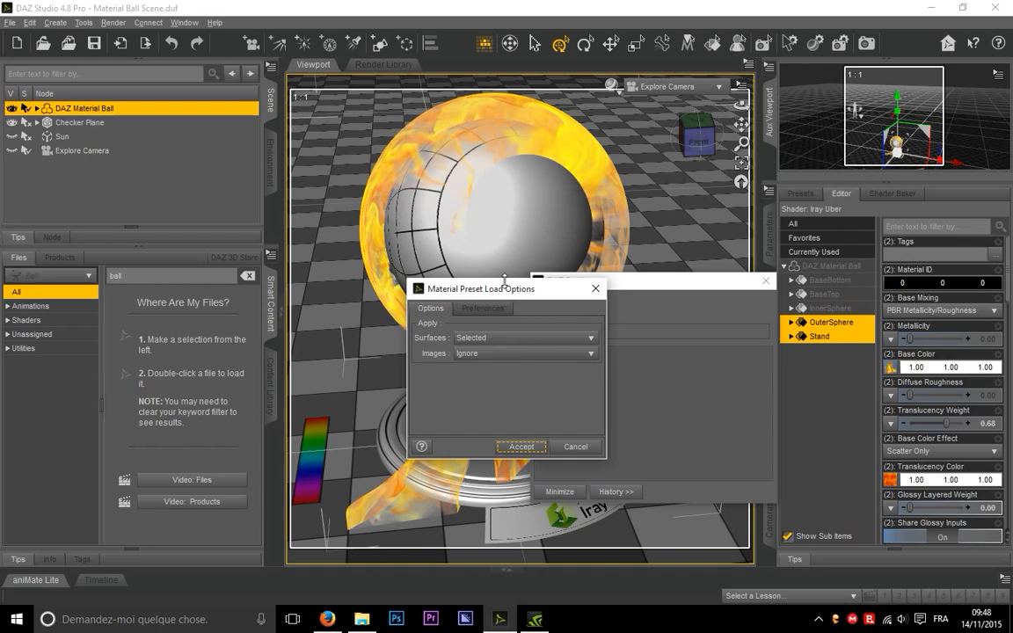
{"action": "left_click", "coordinate": [478, 356]}
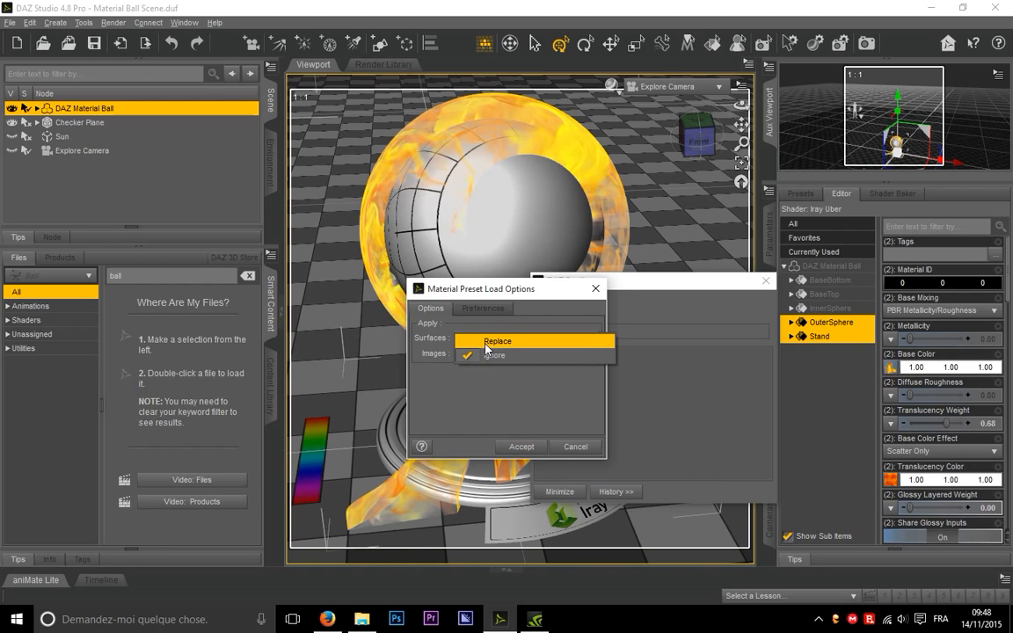
{"action": "left_click", "coordinate": [497, 355]}
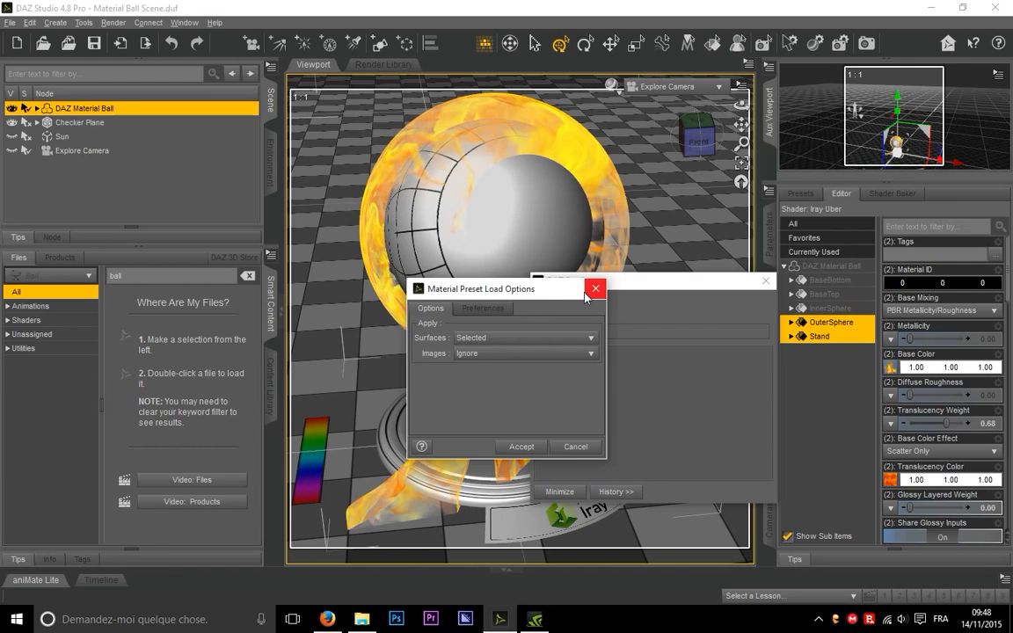
{"action": "left_click", "coordinate": [538, 447]}
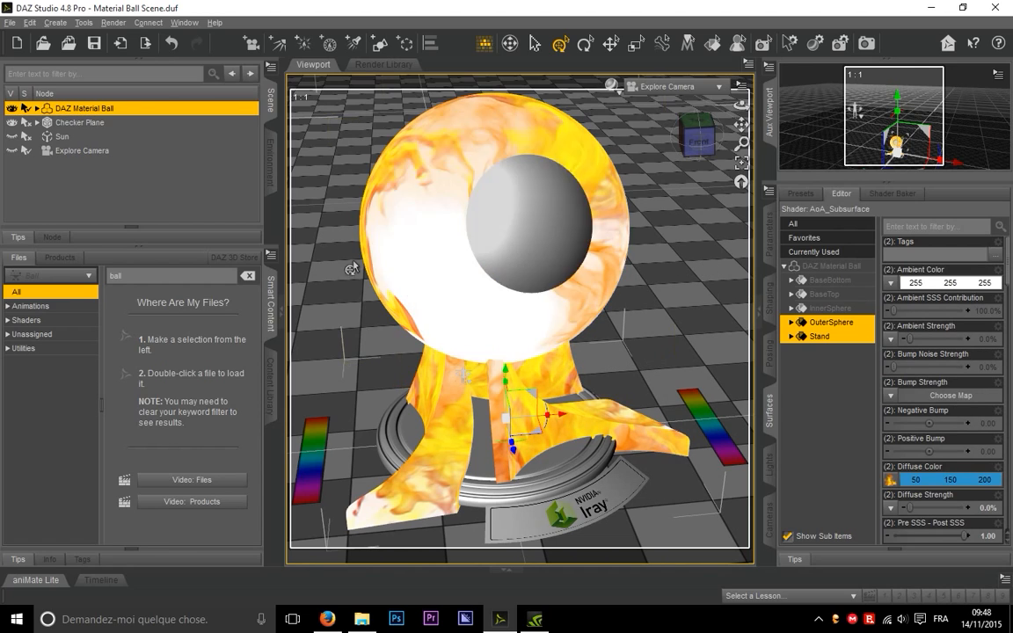
{"action": "scroll", "coordinate": [948, 440], "scroll_direction": "down", "scroll_amount": 5}
{"action": "scroll", "coordinate": [948, 440], "scroll_direction": "down", "scroll_amount": 10}
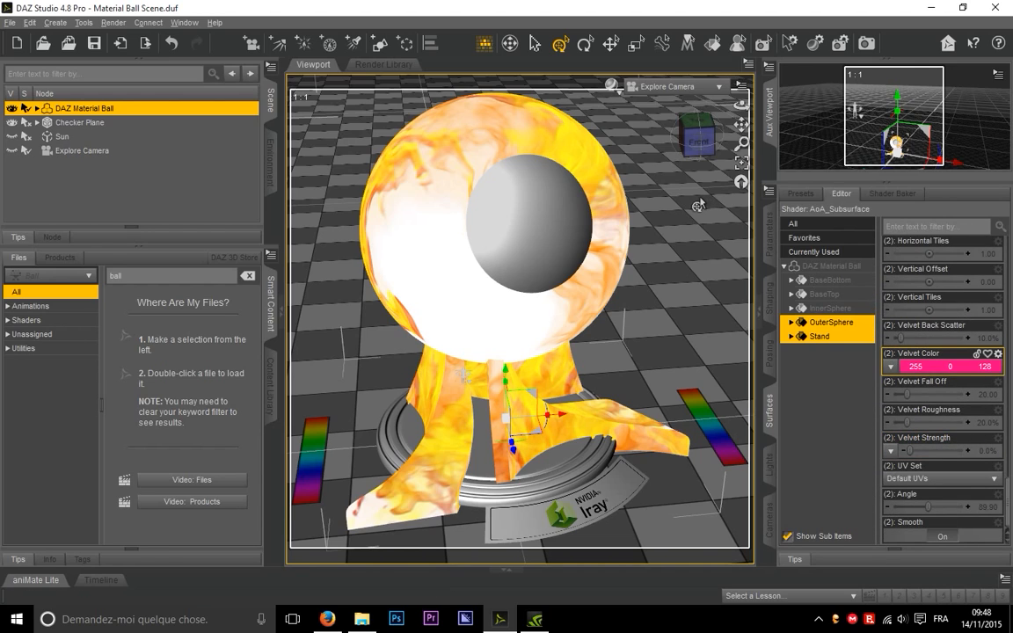